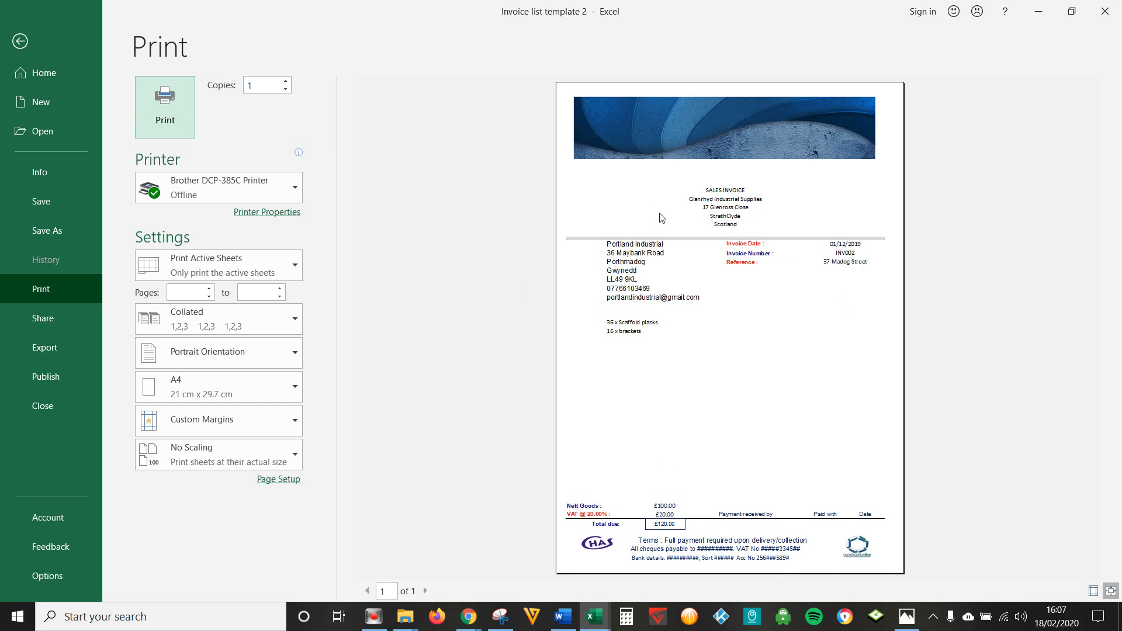
# - Close the print preview to return to the Iinvoice No Deposit sales invoice sheet
pyautogui.press('Escape')
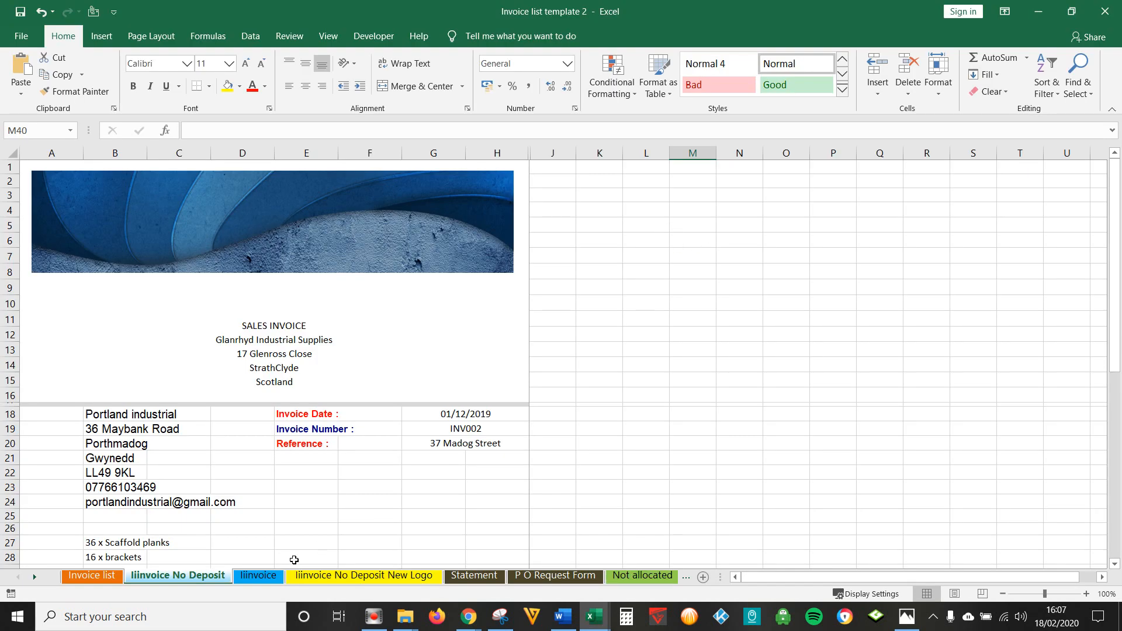
pyautogui.click(107, 577)
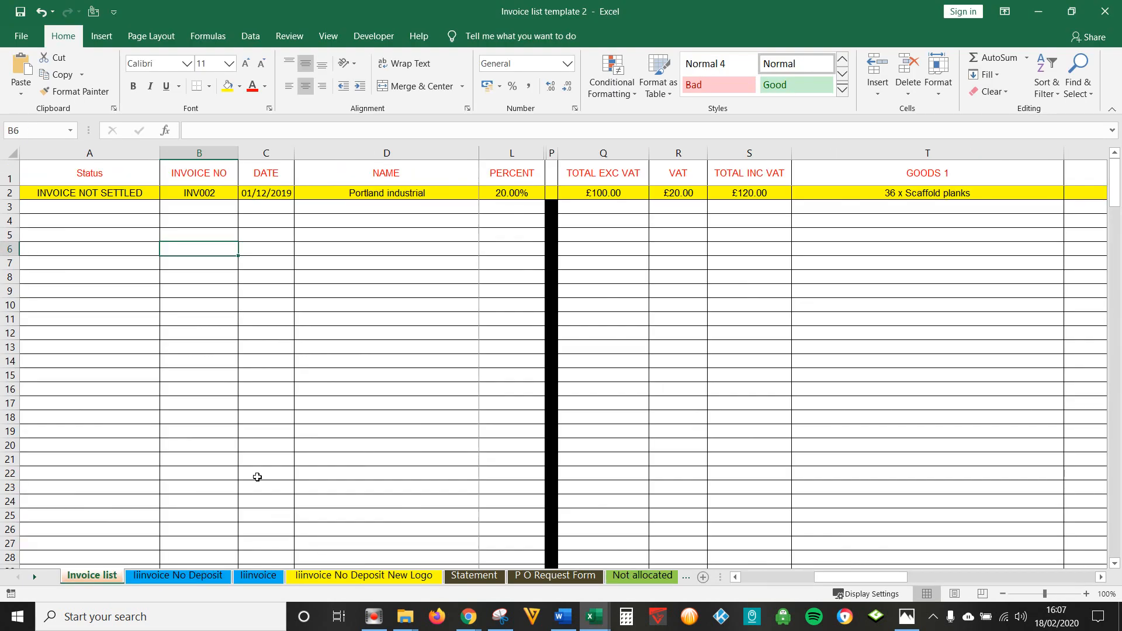
pyautogui.click(10, 193)
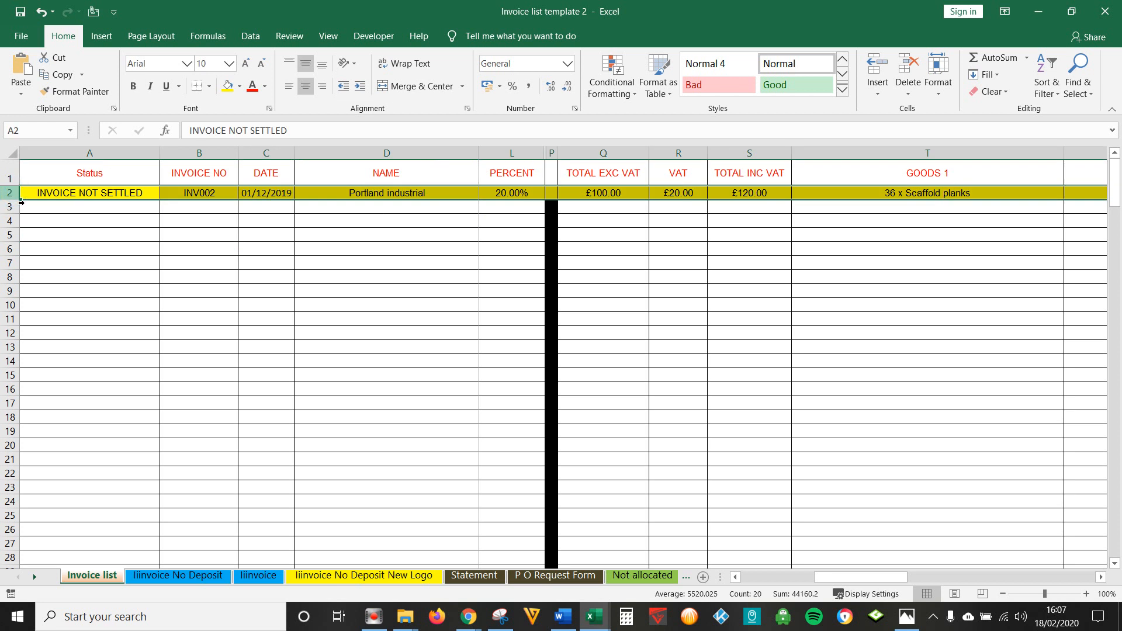
pyautogui.click(130, 198)
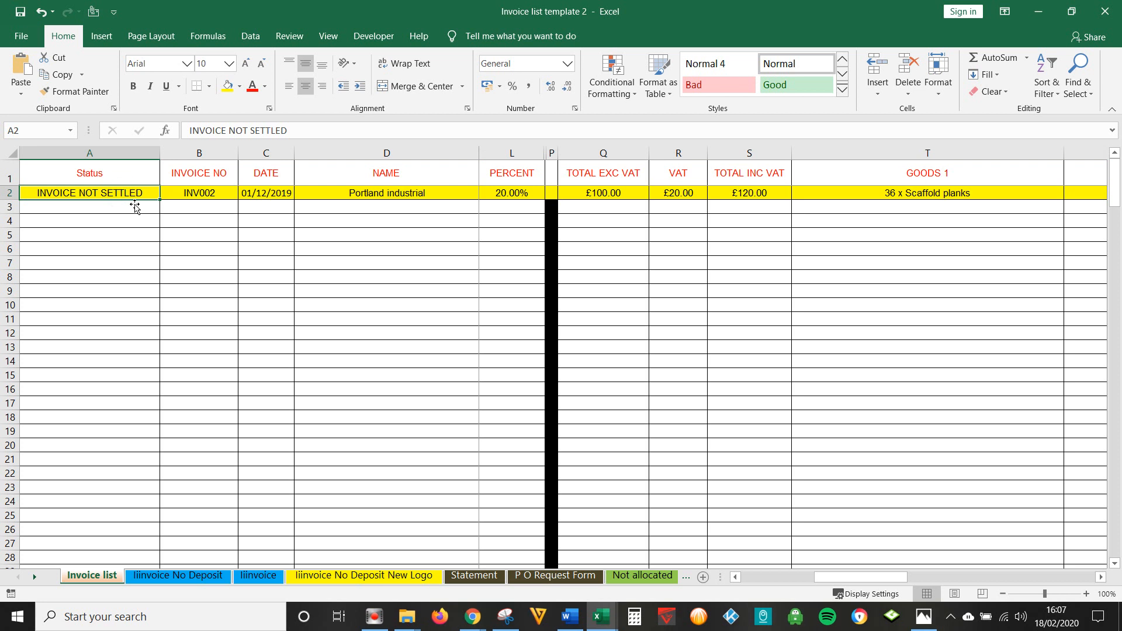
pyautogui.click(195, 574)
pyautogui.scroll(-3, 468, 403)
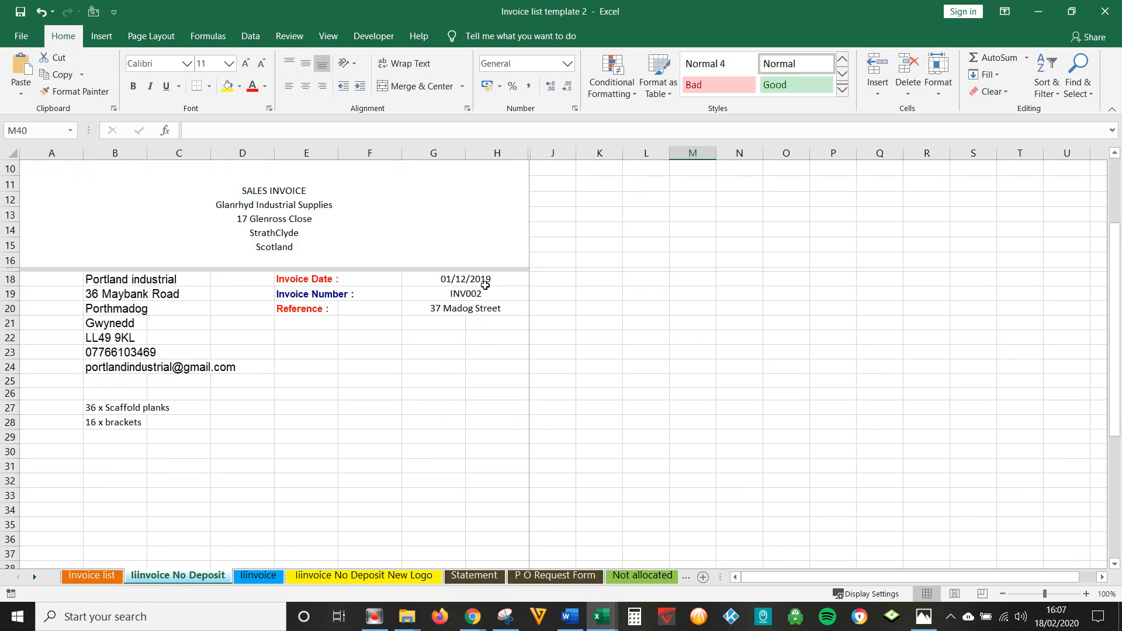
pyautogui.scroll(-4, 497, 327)
pyautogui.scroll(-3, 499, 337)
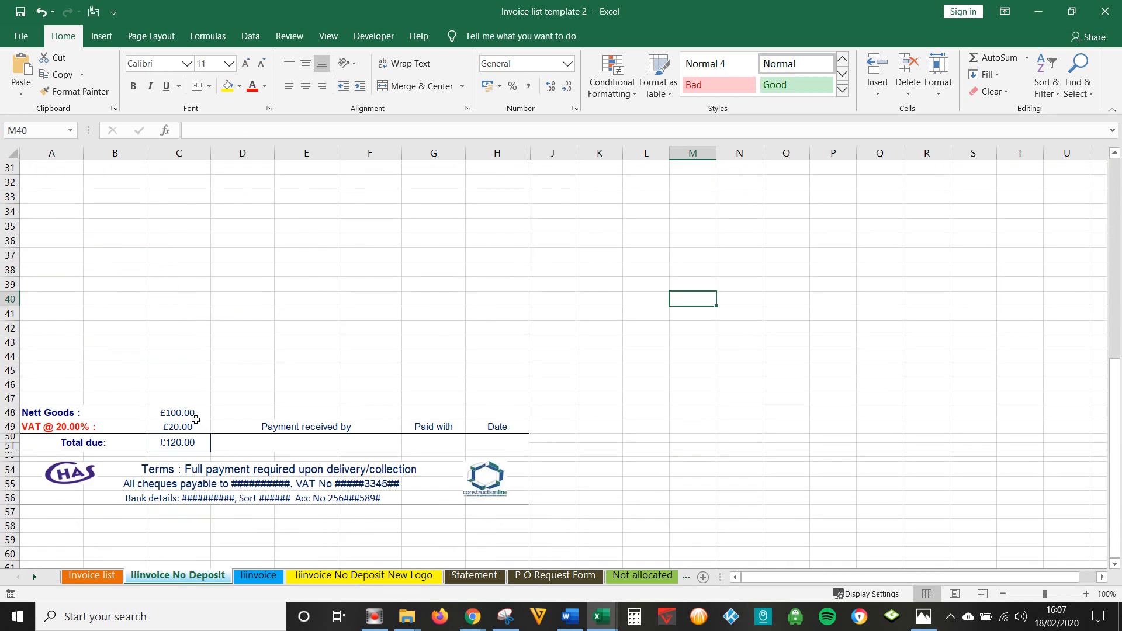
pyautogui.scroll(4, 175, 497)
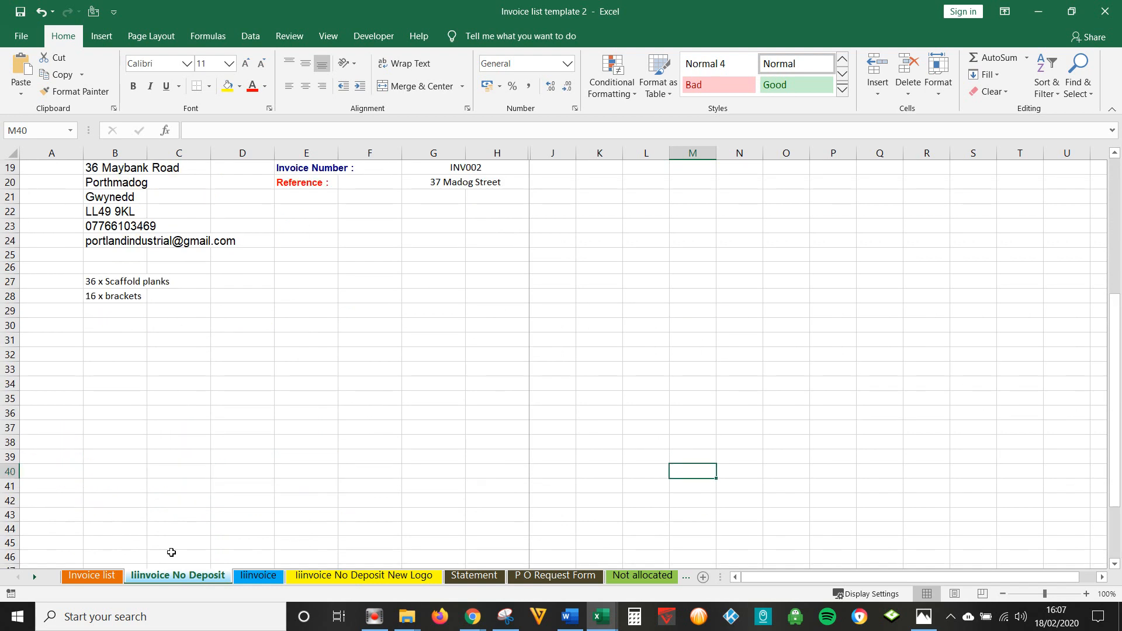
pyautogui.click(111, 575)
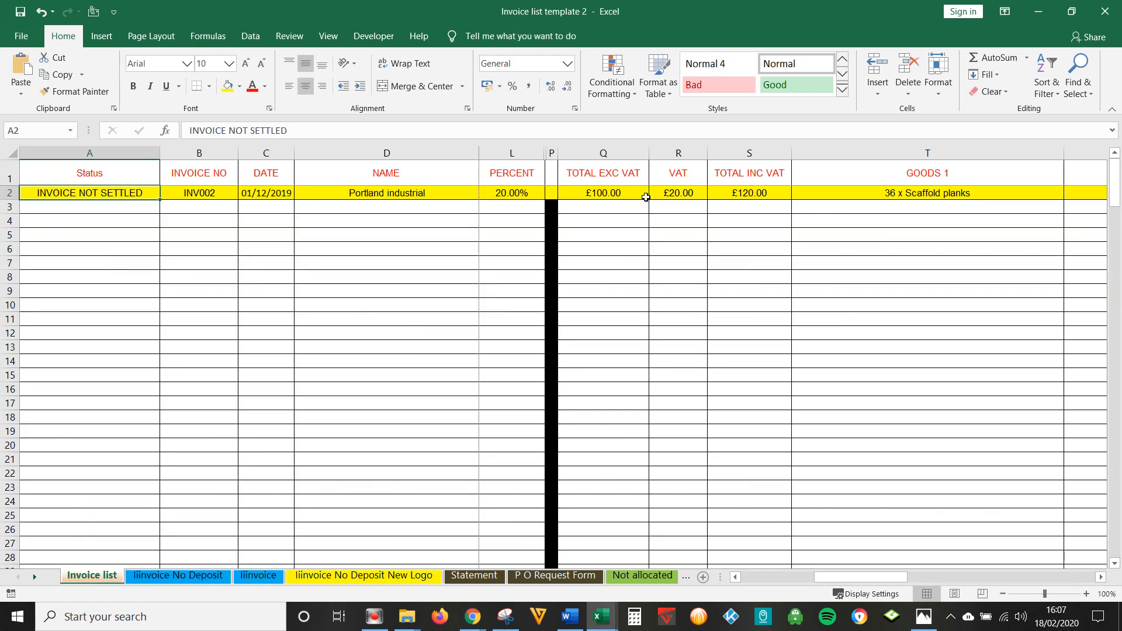
pyautogui.click(182, 578)
pyautogui.scroll(5, 228, 438)
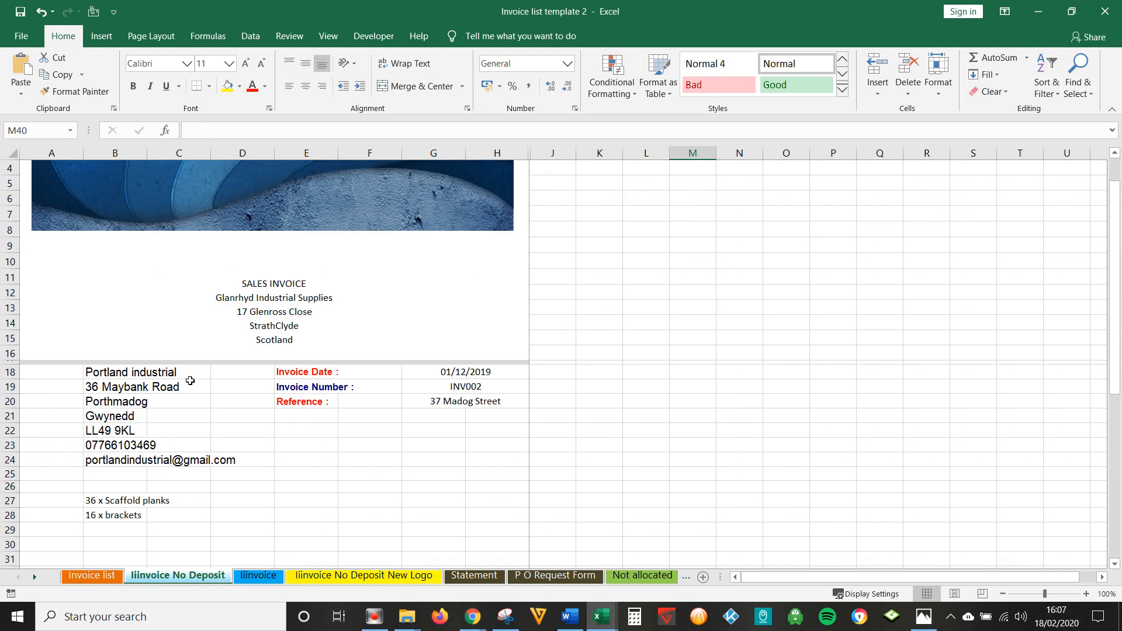
pyautogui.click(128, 368)
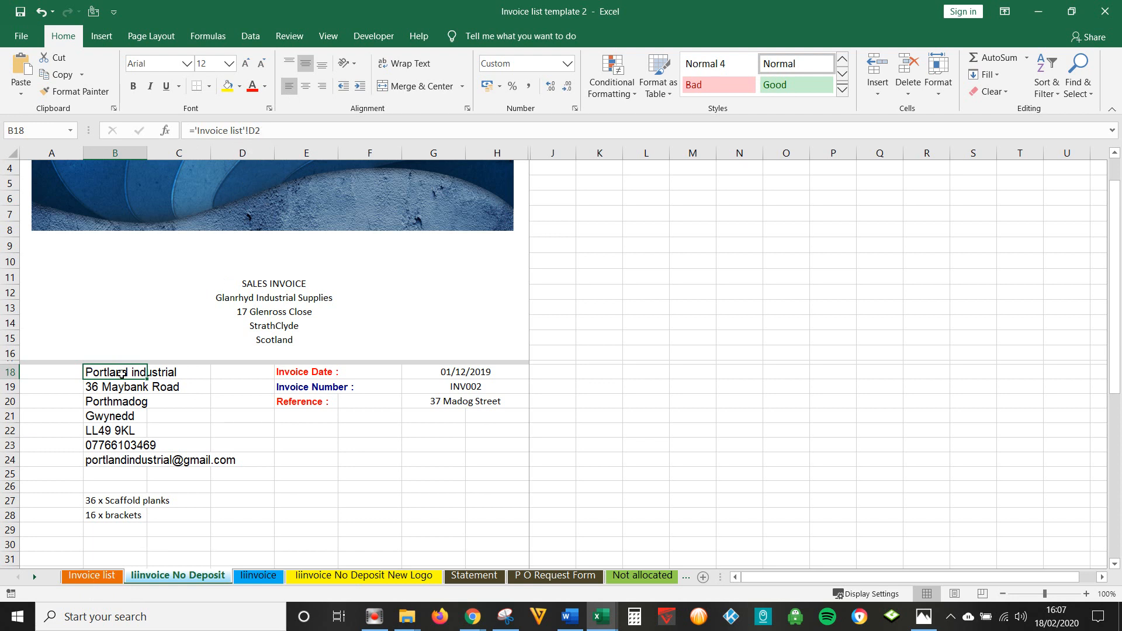
# - Check that the invoice sheet's B19 links to the Invoice list's street address in E2
pyautogui.click(108, 577)
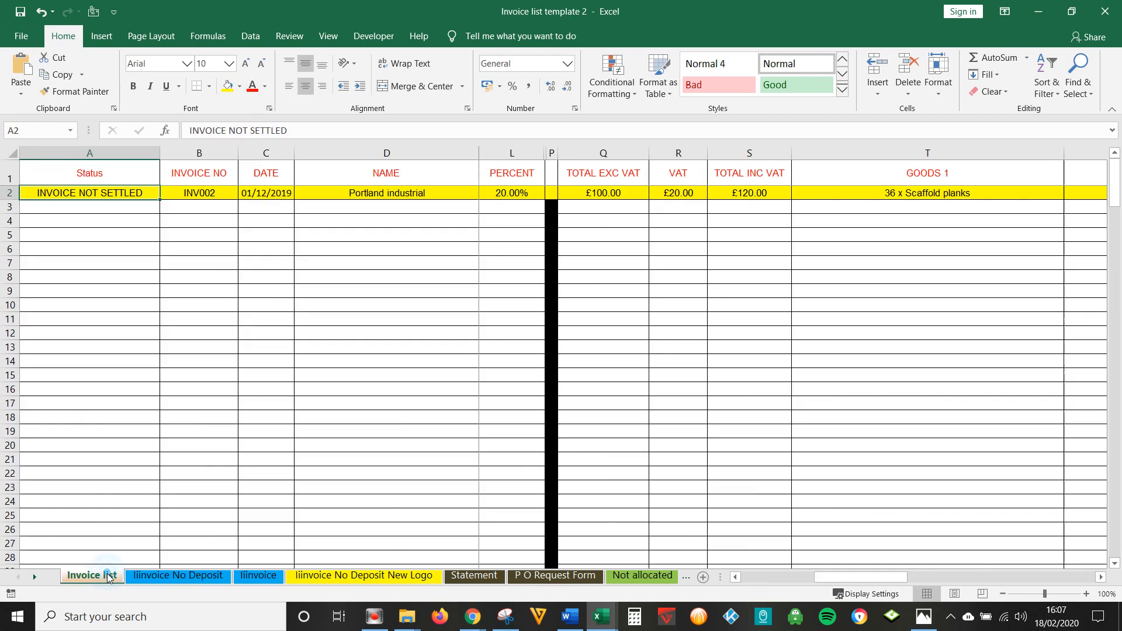
pyautogui.click(387, 168)
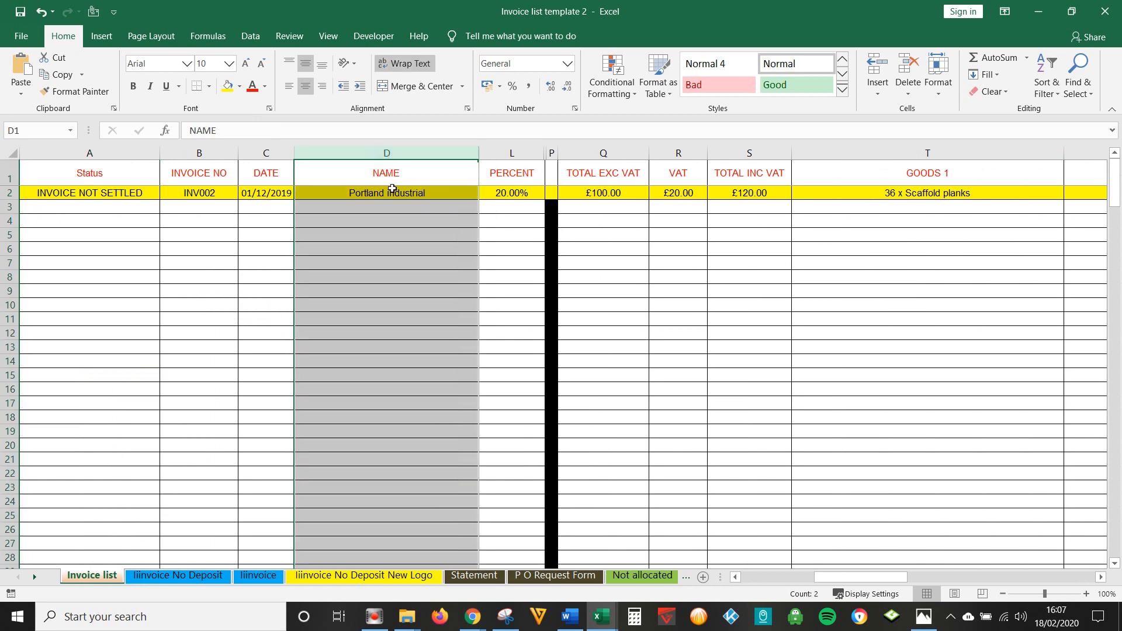
pyautogui.click(388, 193)
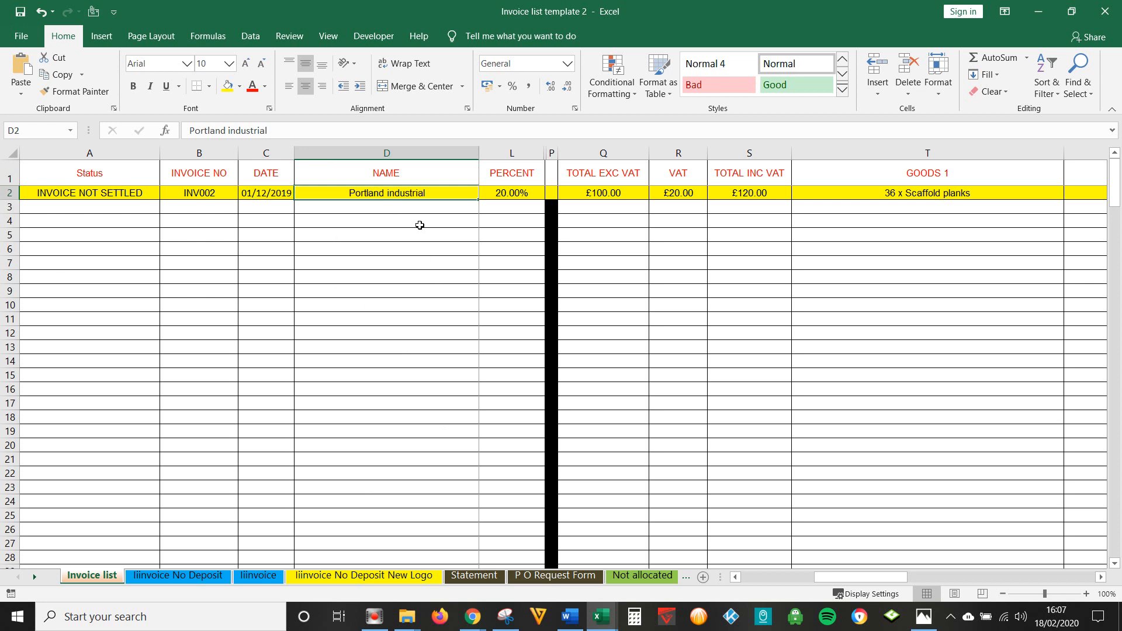
pyautogui.click(413, 192)
pyautogui.press('Right')
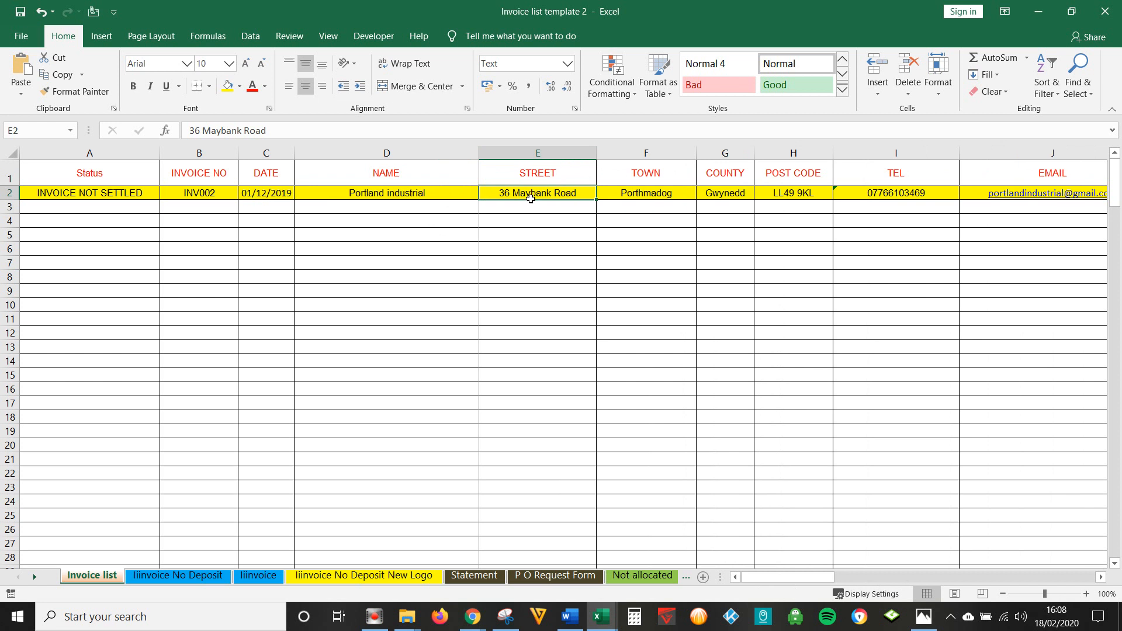
pyautogui.click(142, 578)
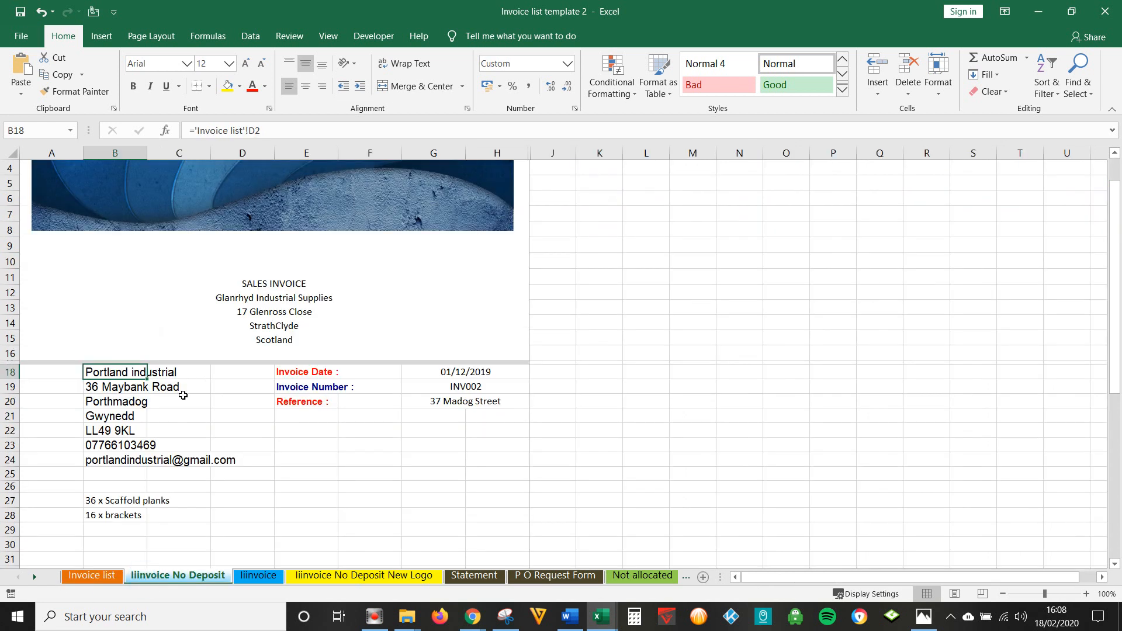
pyautogui.click(124, 391)
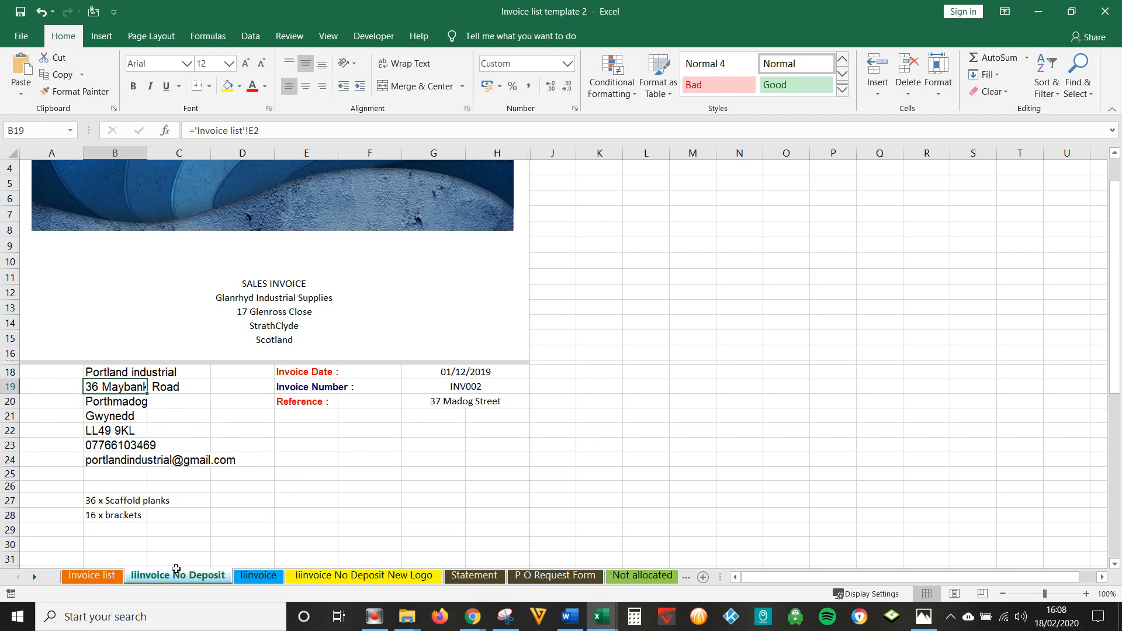
pyautogui.click(118, 577)
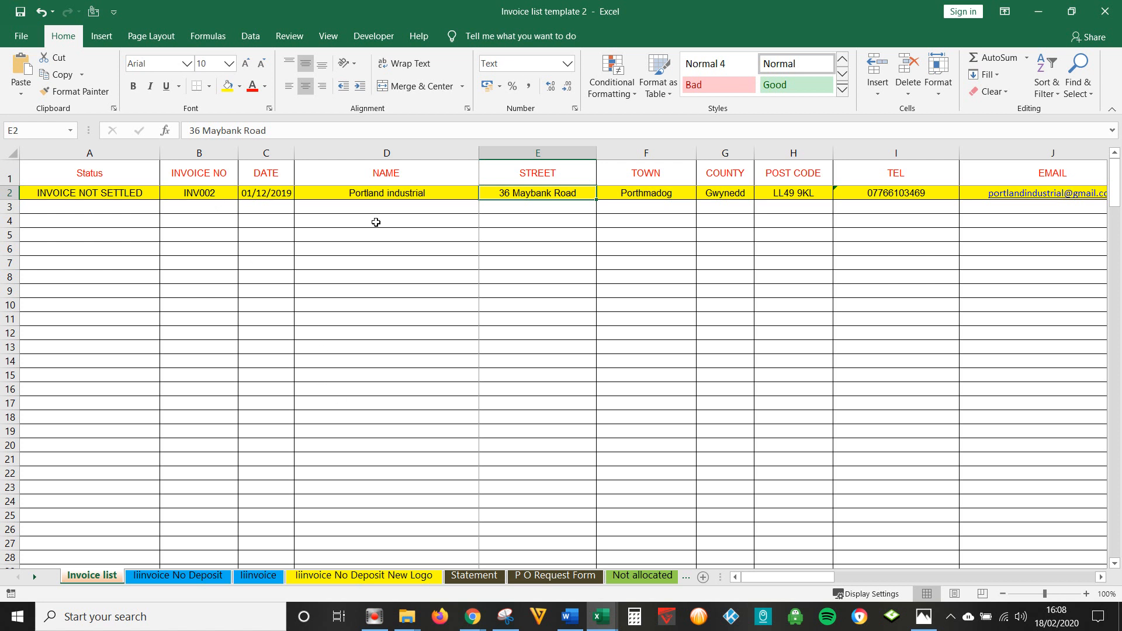
# - Step across the INV002 row from B2 to the R2 VAT formula, checking the 20% rate and net total
pyautogui.click(220, 193)
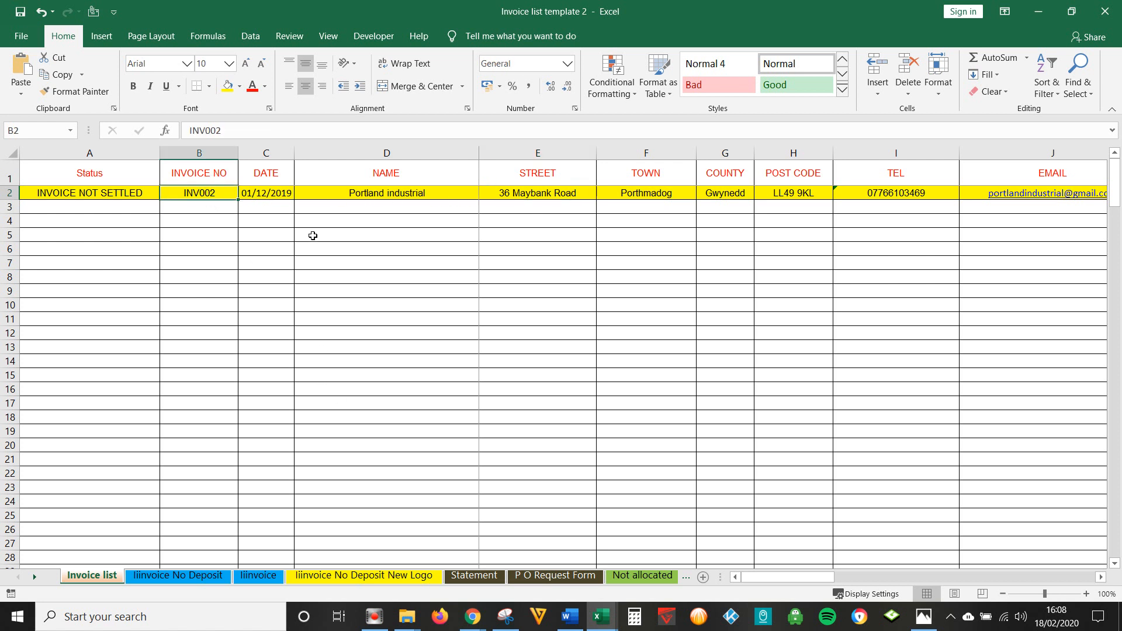
pyautogui.press('Right')
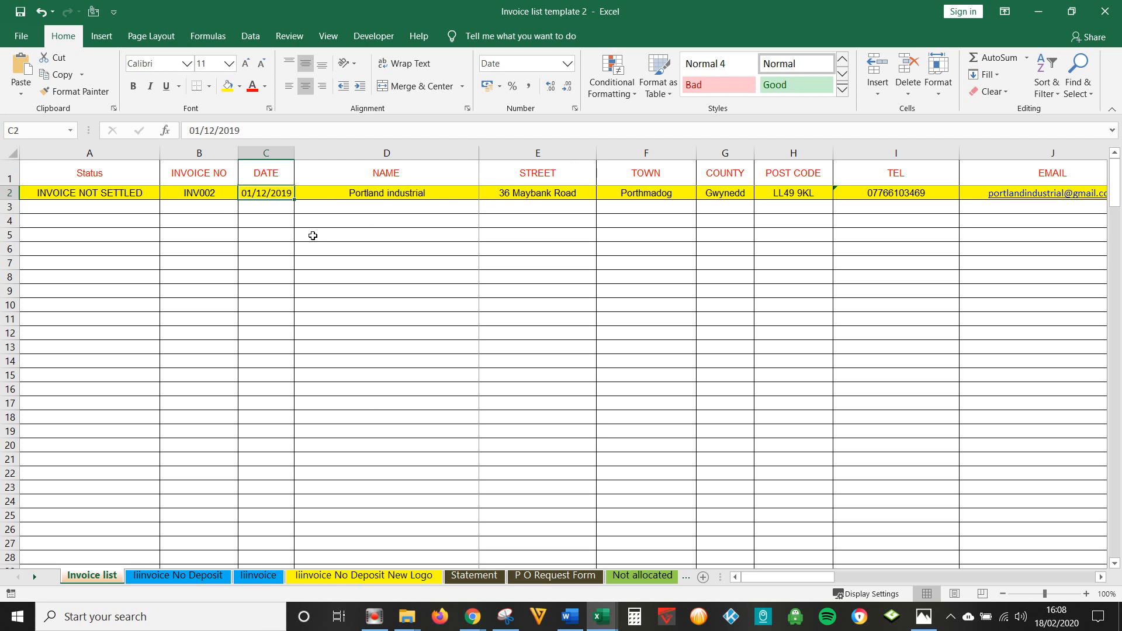
pyautogui.press('Right')
pyautogui.press('Right')
pyautogui.press('Right')
pyautogui.press('Right')
pyautogui.press('Right')
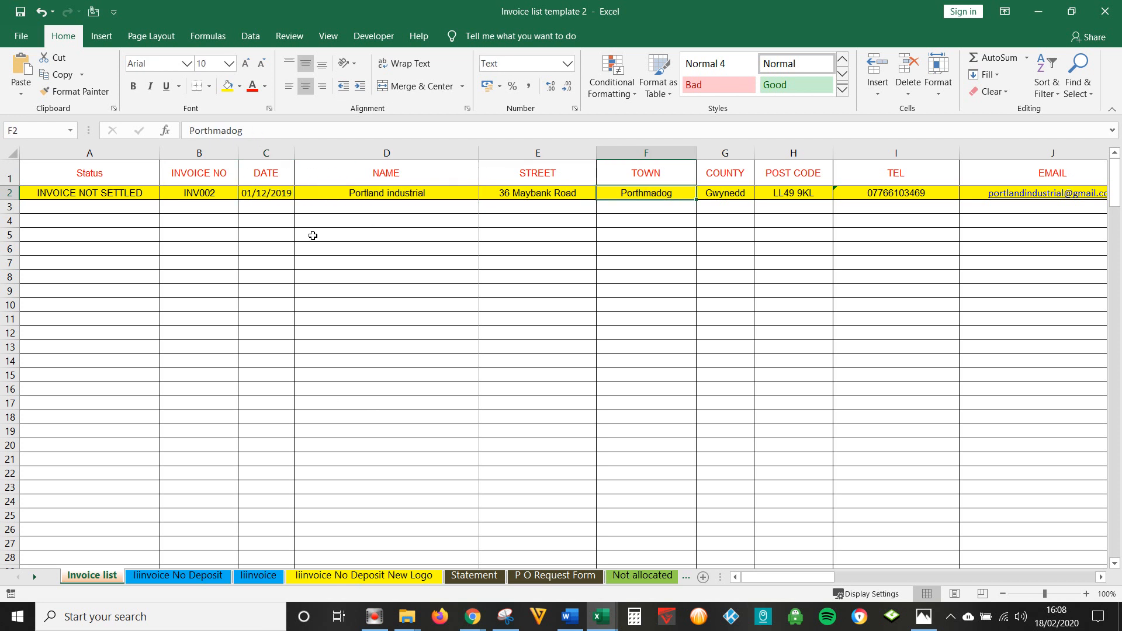
pyautogui.press('Right')
pyautogui.press('Right')
pyautogui.press('Right')
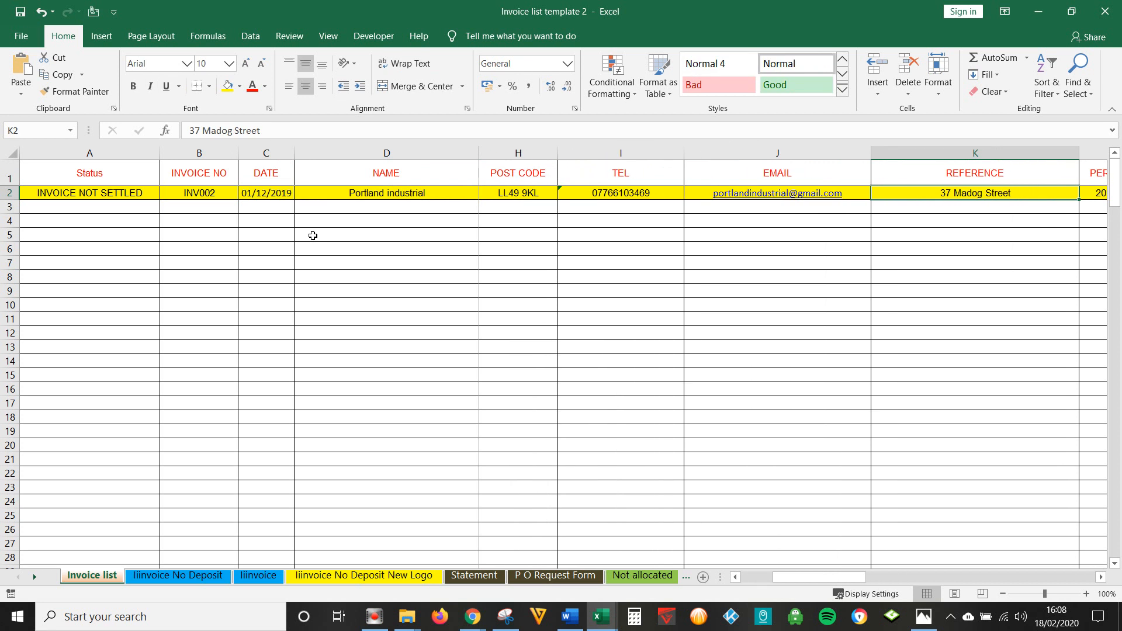
pyautogui.press('Right')
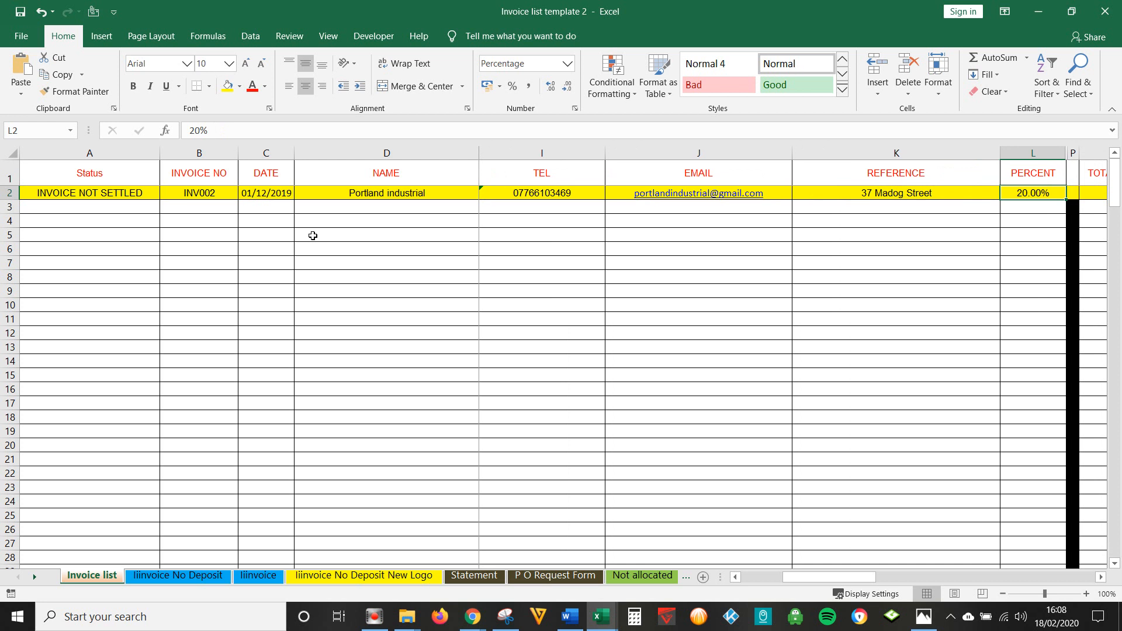
pyautogui.press('Right')
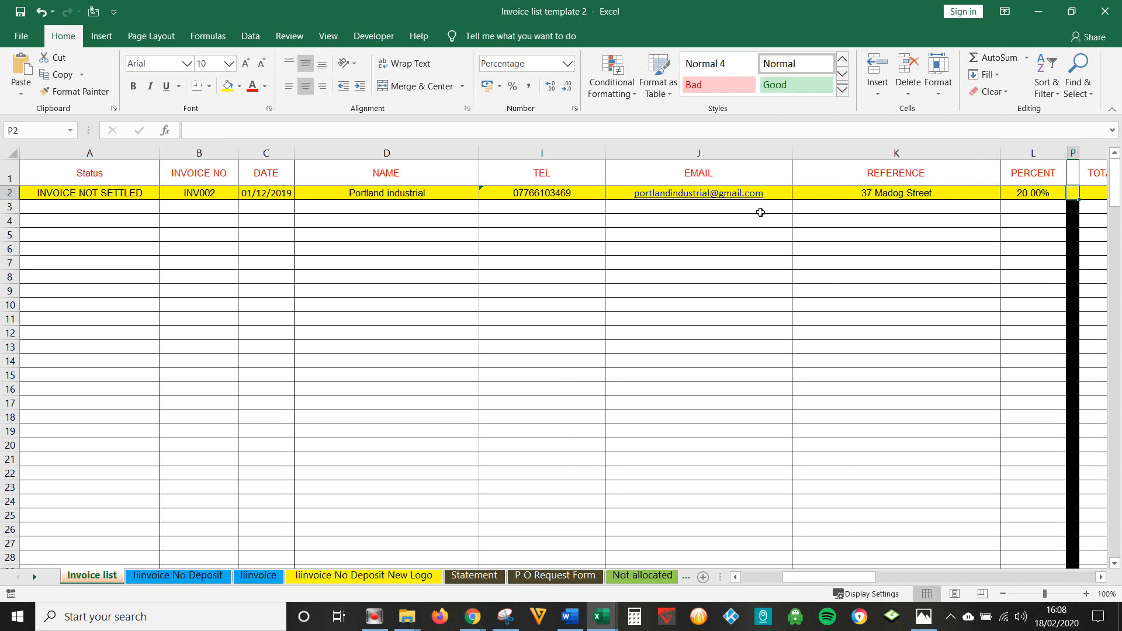
pyautogui.click(1032, 196)
pyautogui.press('Right')
pyautogui.press('Right')
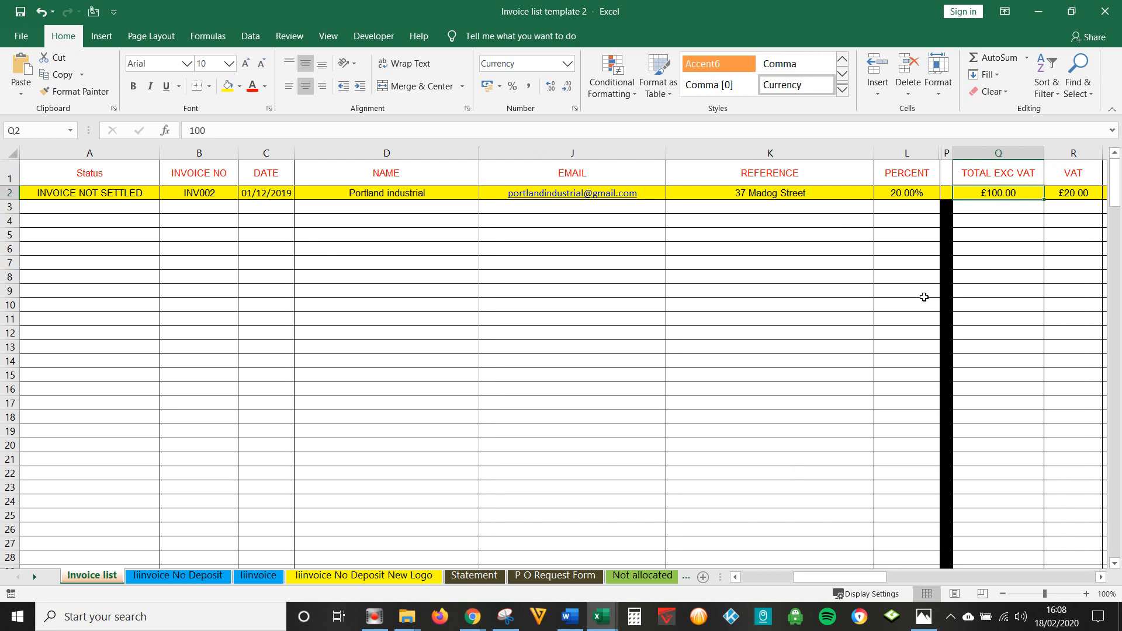
pyautogui.press('Right')
pyautogui.click(996, 195)
pyautogui.press('Right')
pyautogui.press('Right')
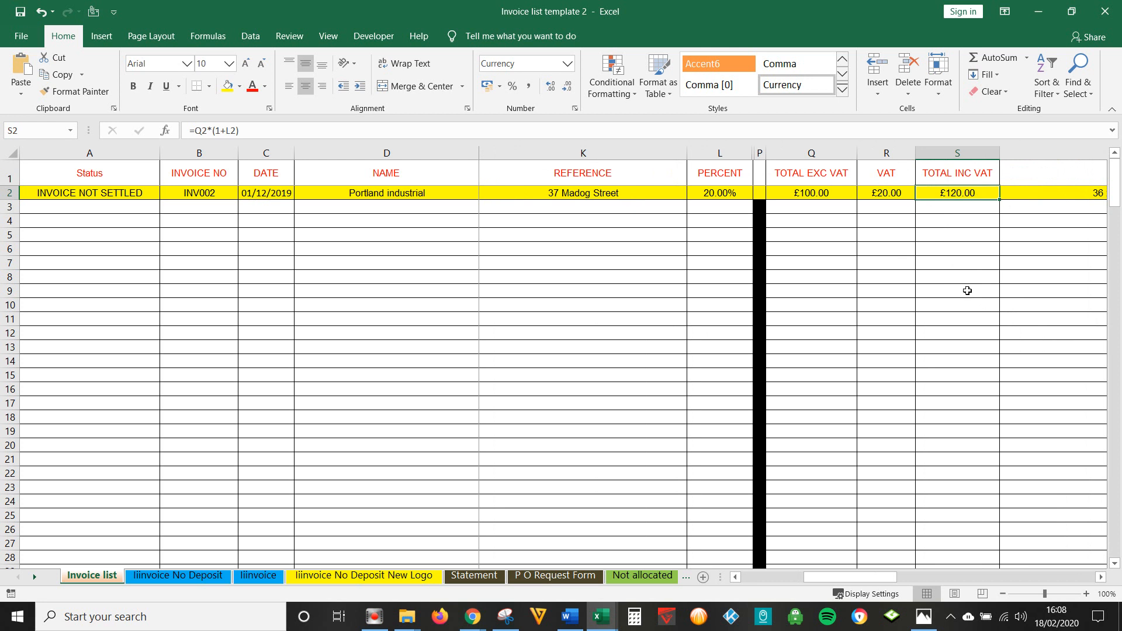
# - Try 50 as INV002's total excluding VAT in Q2, then restore it to 100
pyautogui.click(827, 195)
pyautogui.write('50')
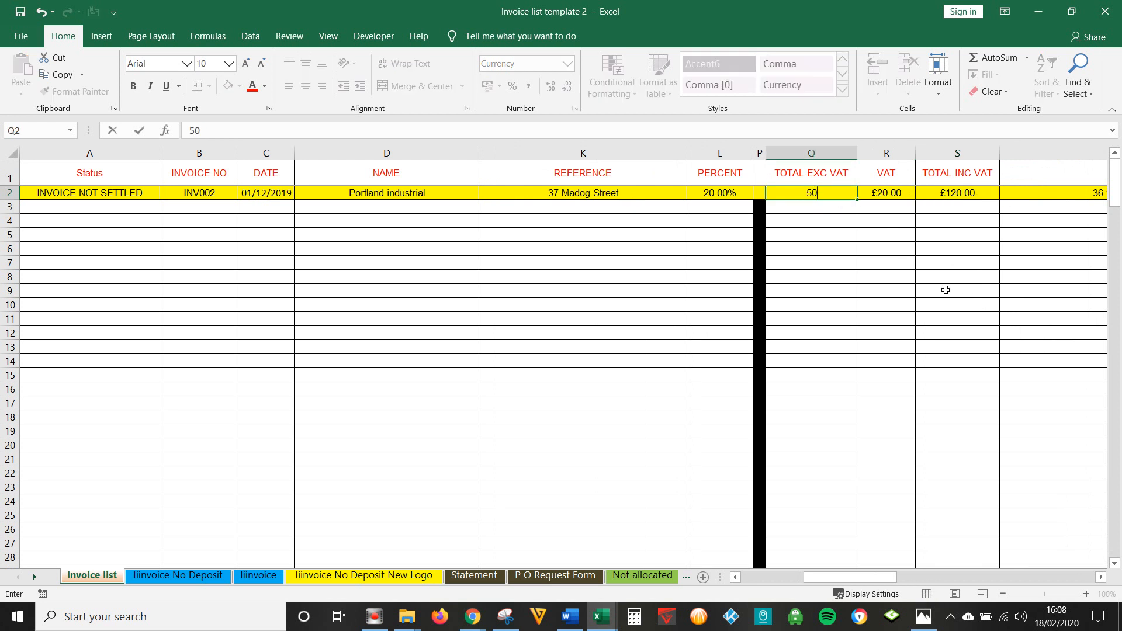
pyautogui.press('Return')
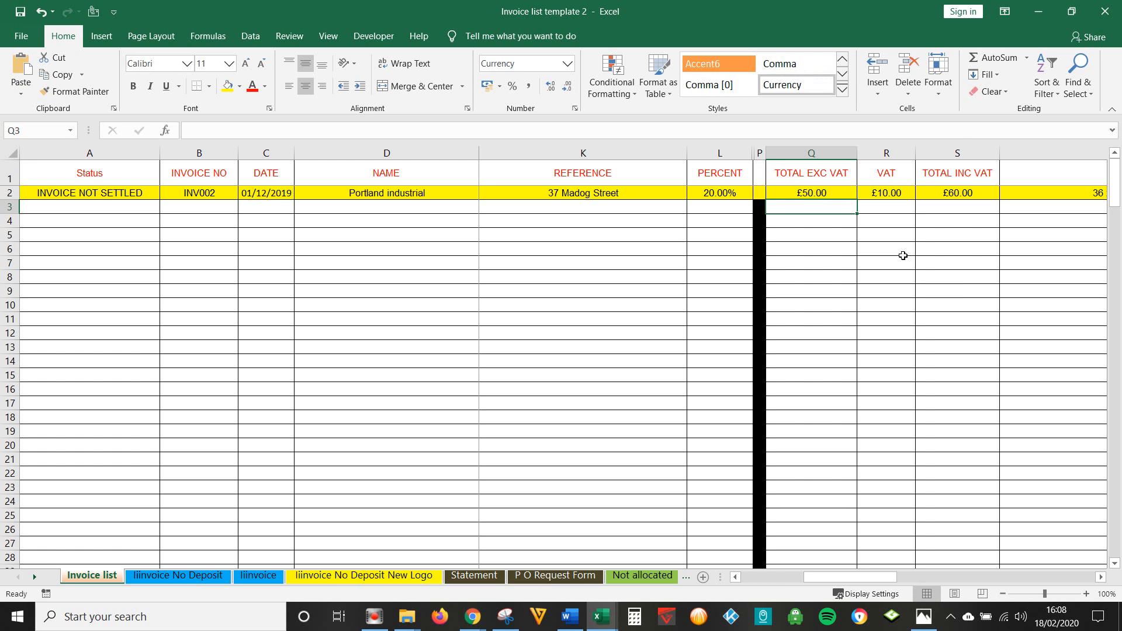
pyautogui.click(831, 196)
pyautogui.write('100')
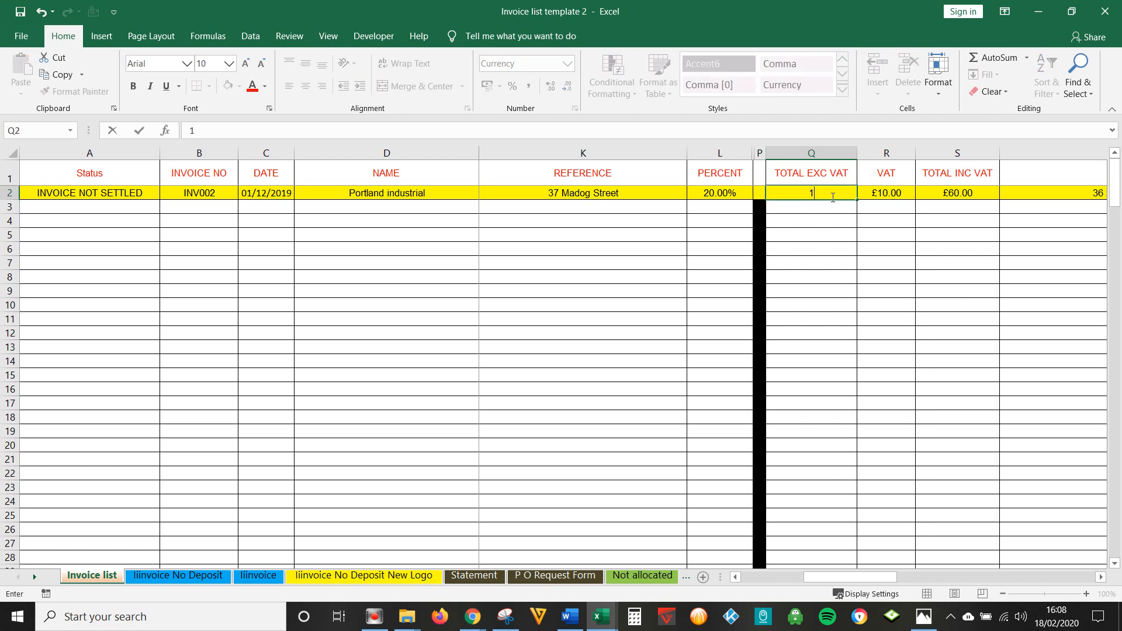
pyautogui.click(945, 276)
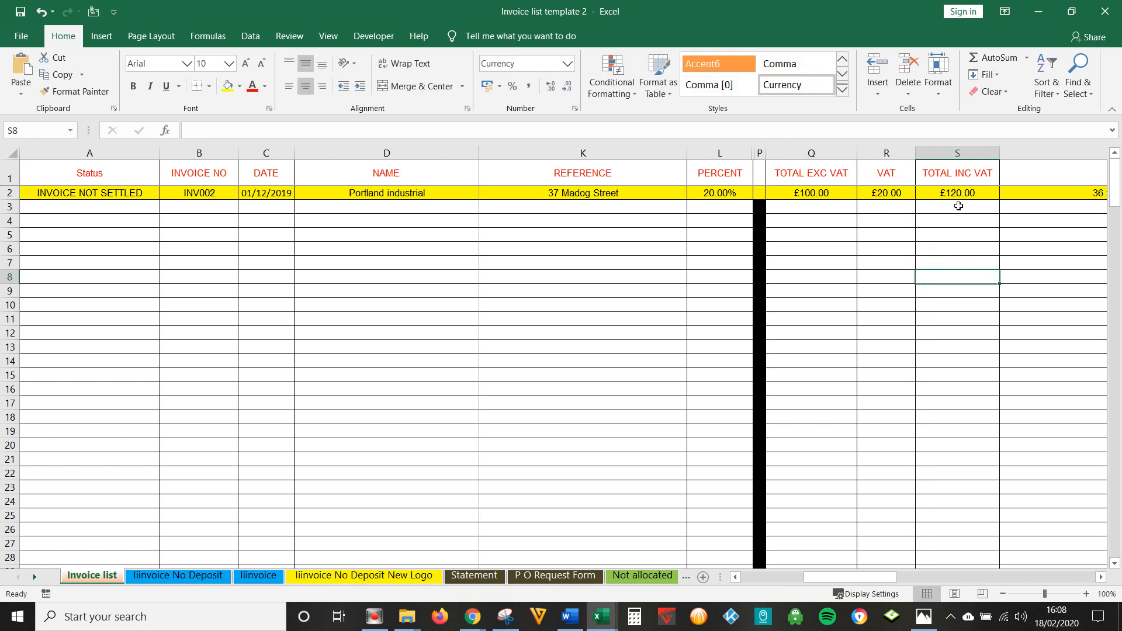
# - Review INV002's goods entries, then view them on the Iinvoice No Deposit invoice sheet
pyautogui.click(1011, 194)
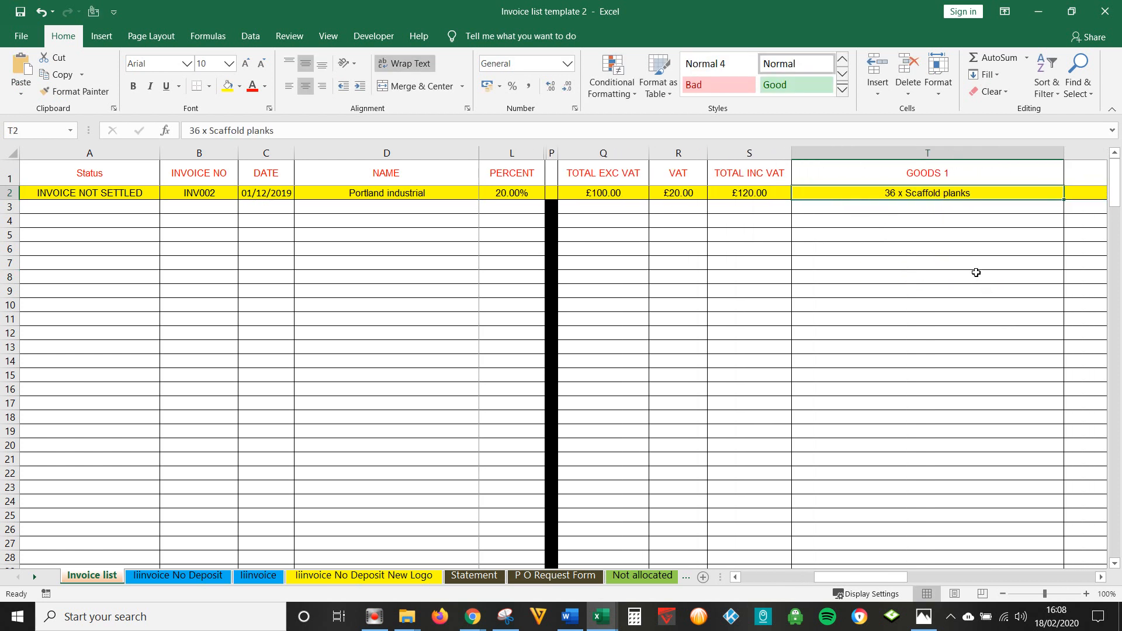
pyautogui.press('Right')
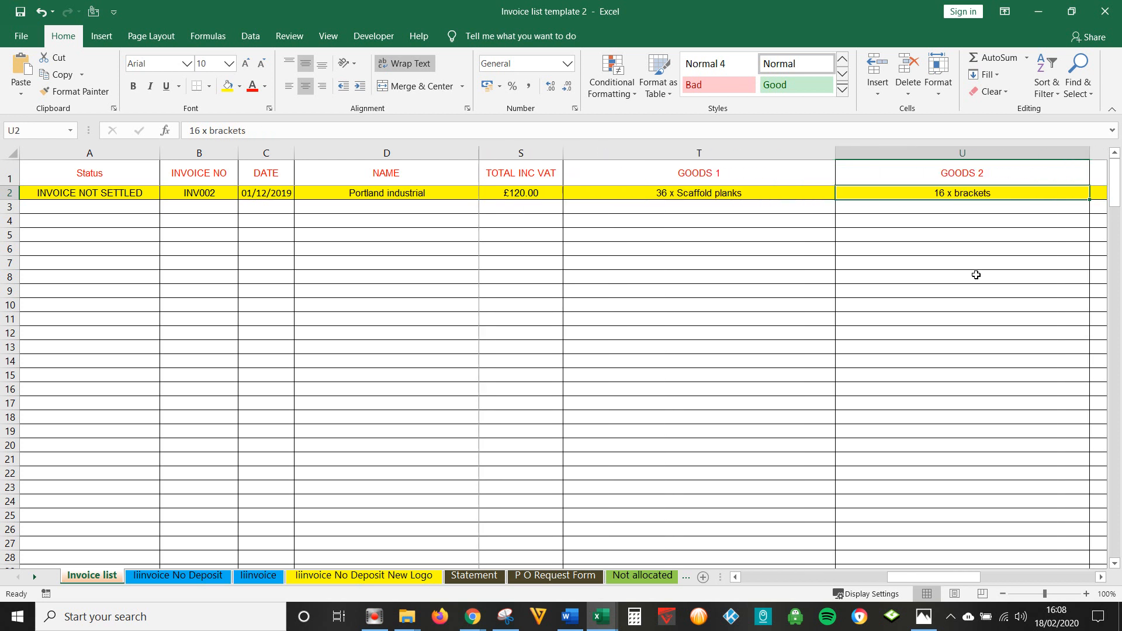
pyautogui.press('Right')
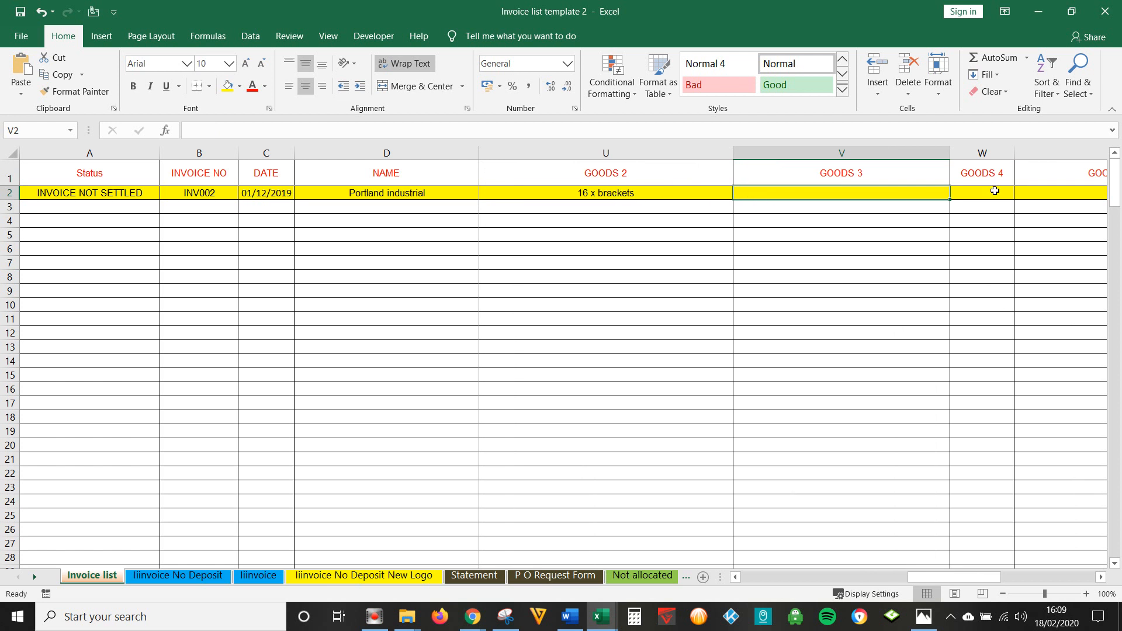
pyautogui.click(206, 577)
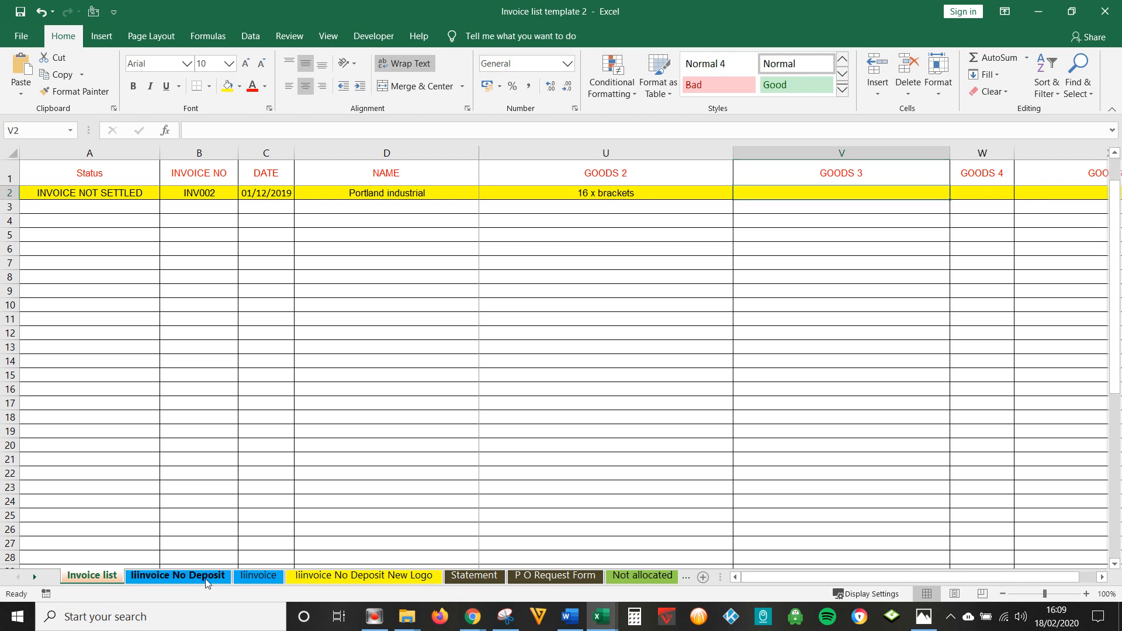
pyautogui.scroll(-3, 196, 462)
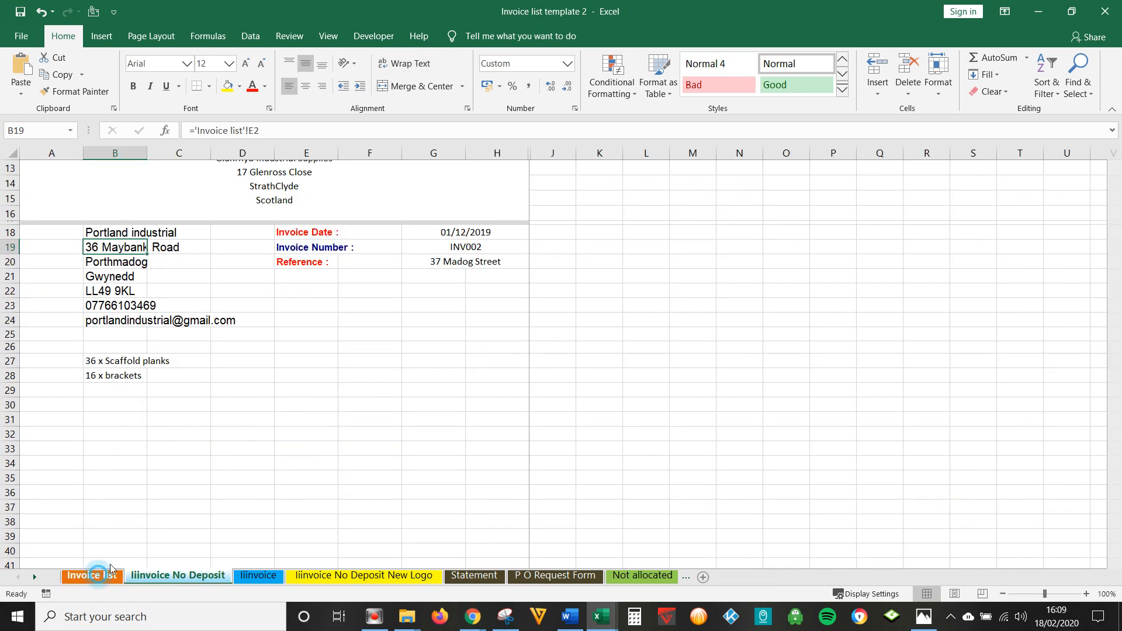
pyautogui.click(92, 576)
pyautogui.press('Right')
pyautogui.press('Right')
pyautogui.press('Right')
pyautogui.press('Right')
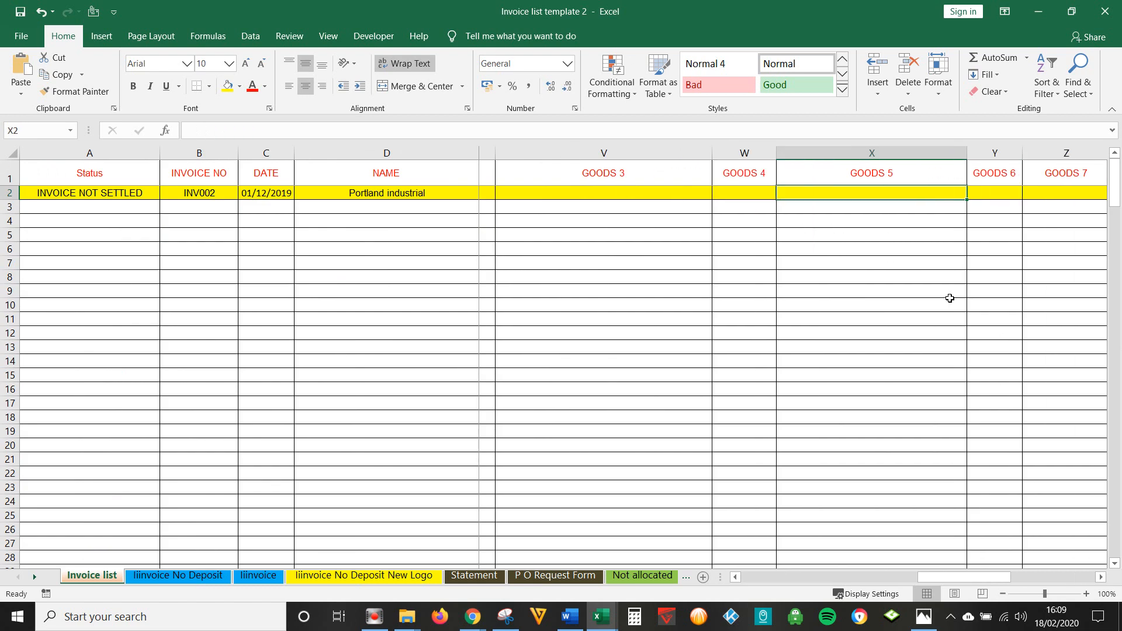
pyautogui.press('Right')
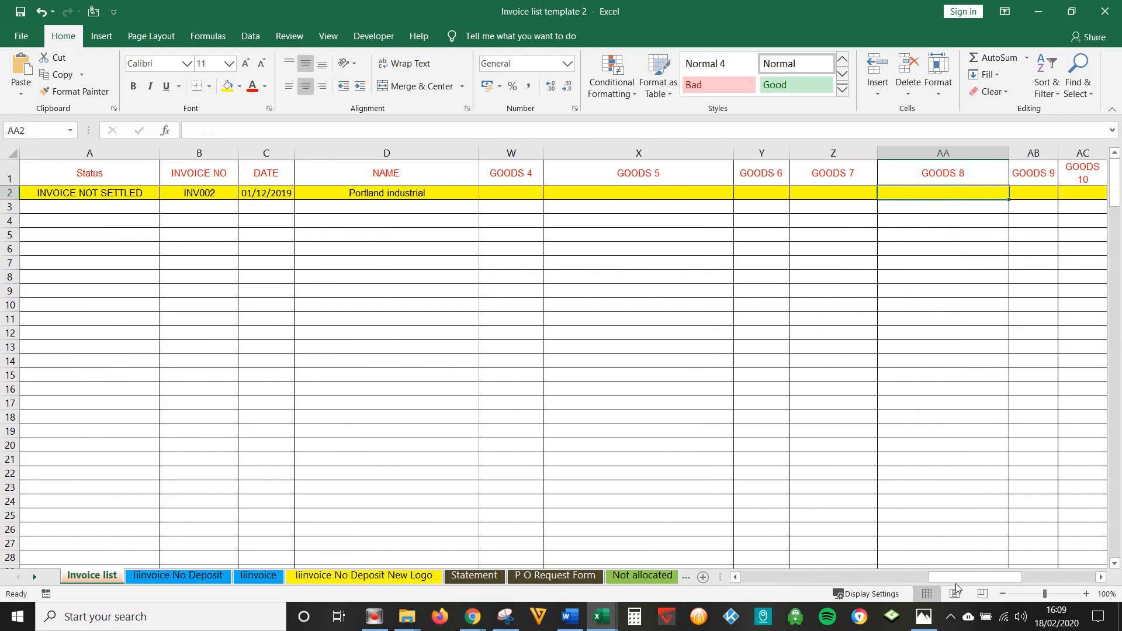
pyautogui.click(736, 577)
pyautogui.click(736, 577)
pyautogui.moveTo(912, 579); pyautogui.dragTo(754, 579)
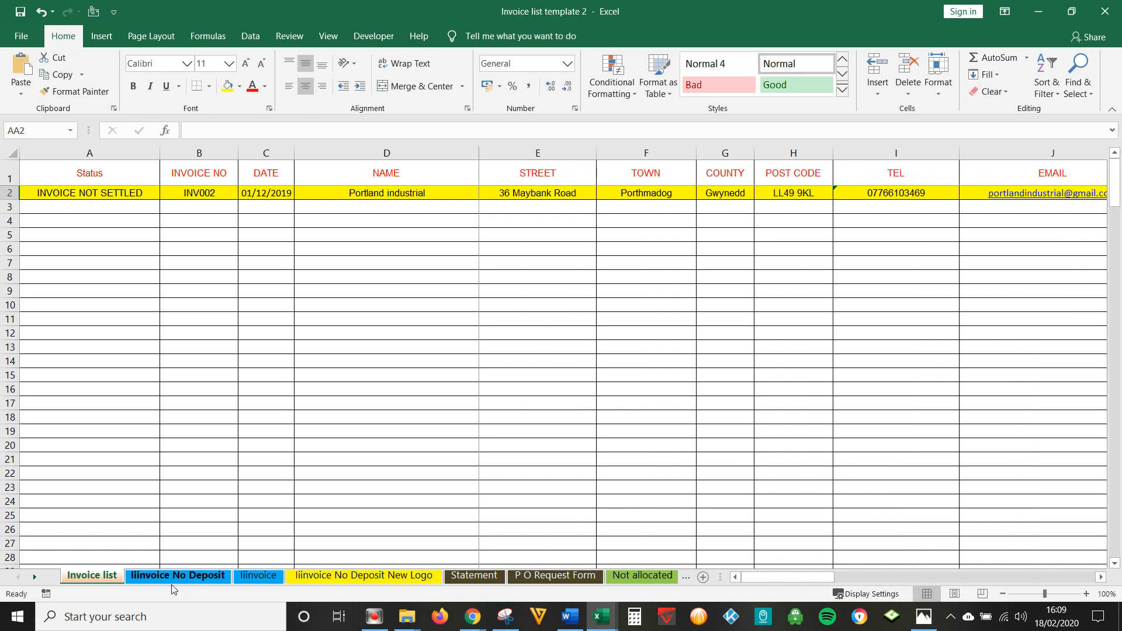
pyautogui.click(176, 576)
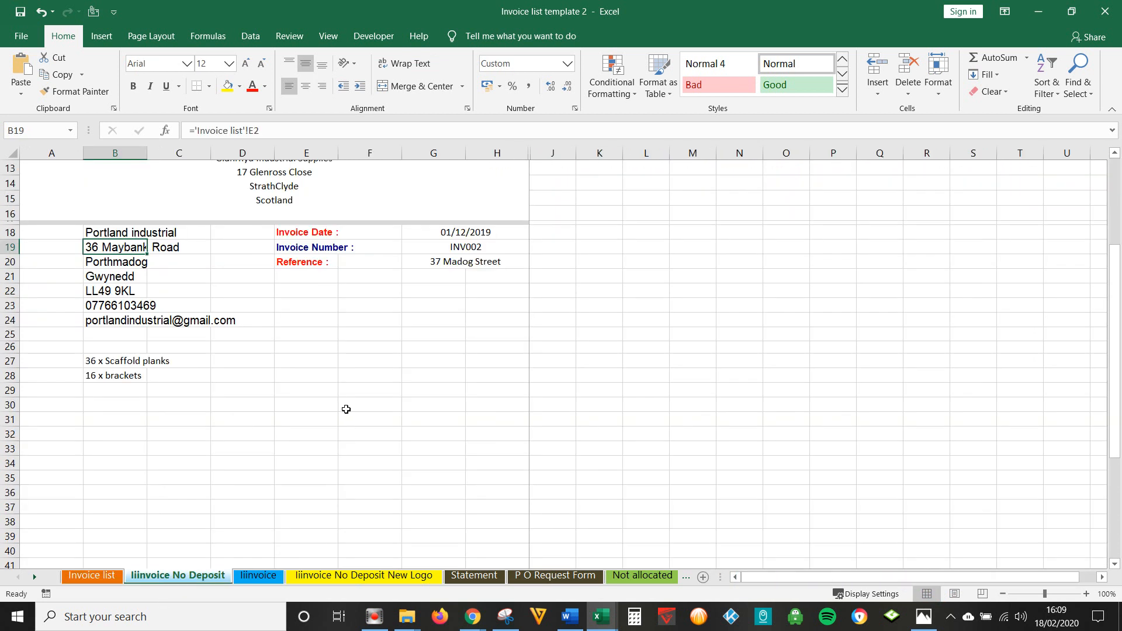
pyautogui.click(369, 364)
pyautogui.scroll(-5, 366, 383)
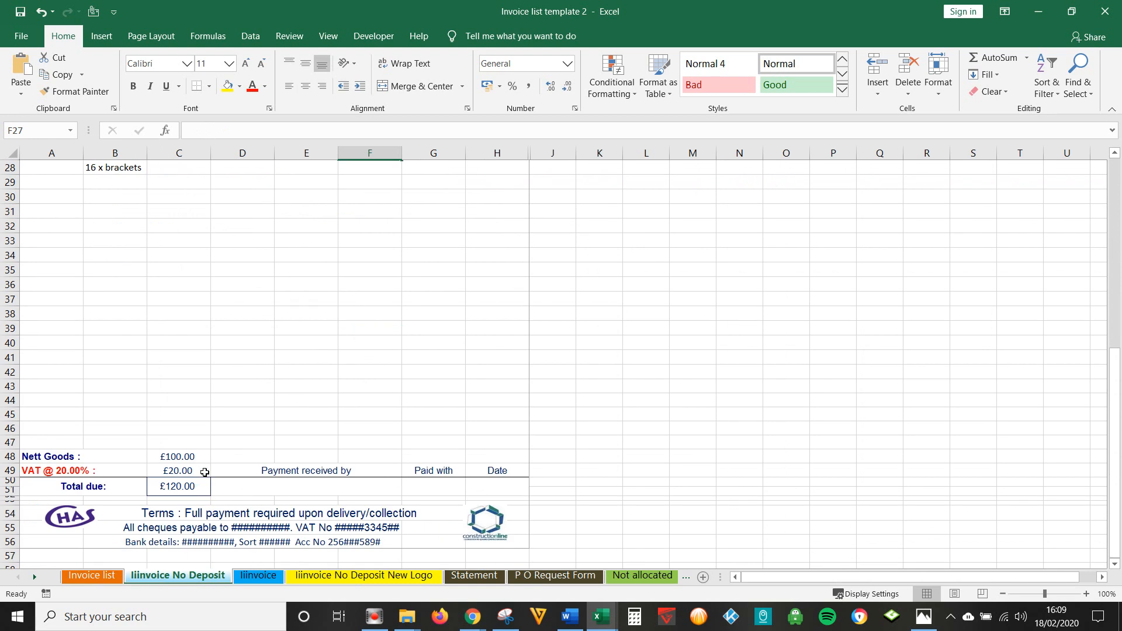
pyautogui.scroll(3, 592, 419)
pyautogui.scroll(6, 595, 417)
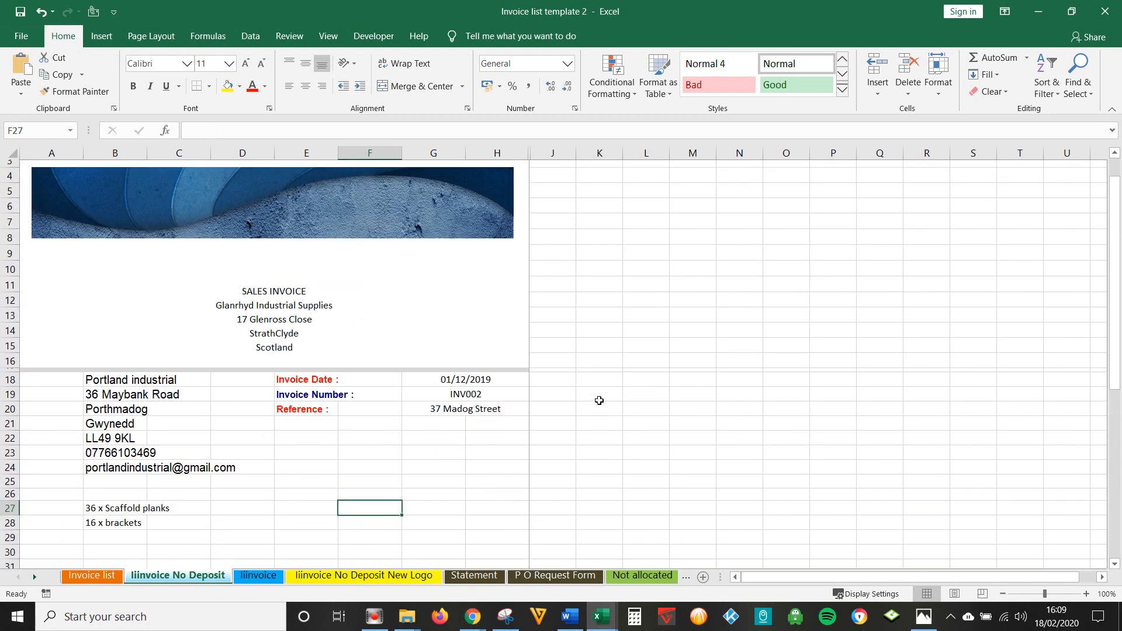
pyautogui.hotkey('ctrl', 'p')
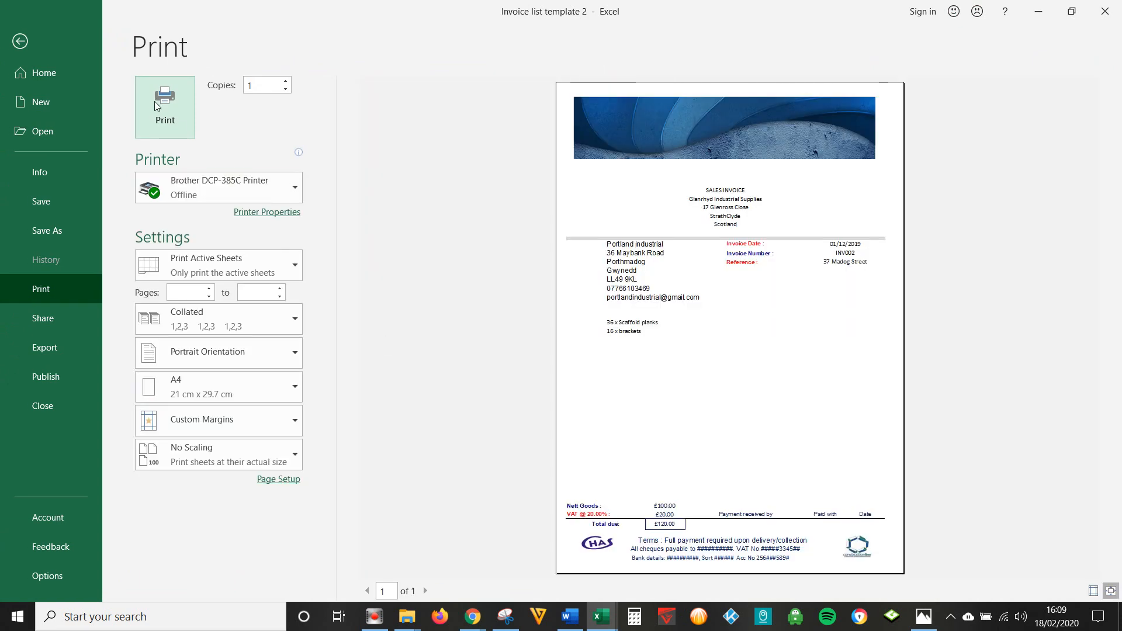
pyautogui.click(255, 193)
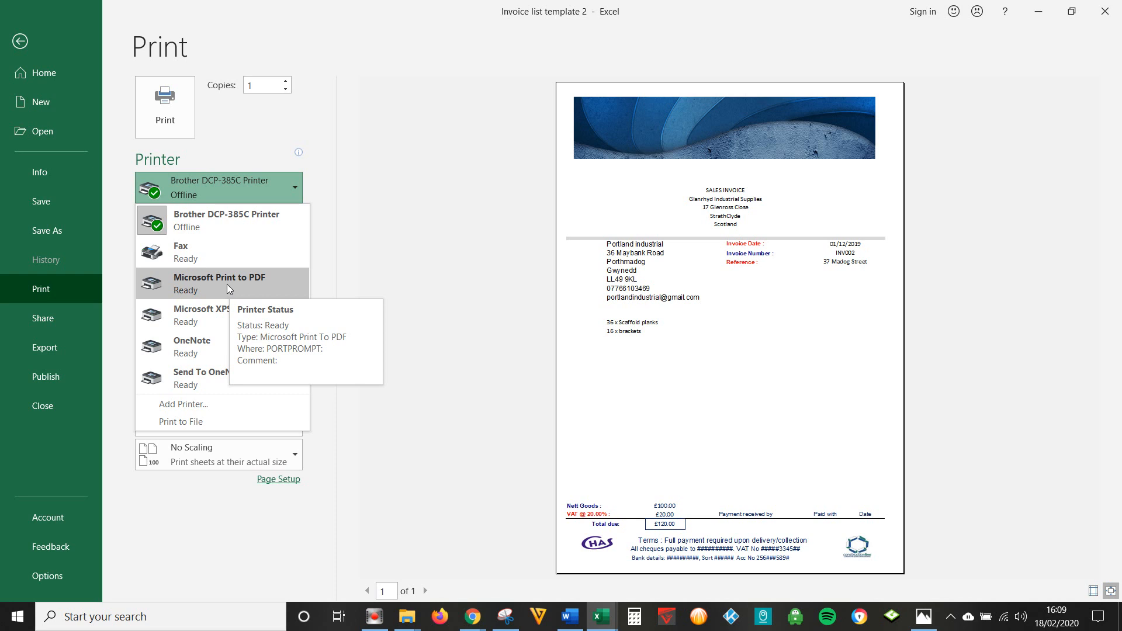
pyautogui.press('Escape')
pyautogui.press('Escape')
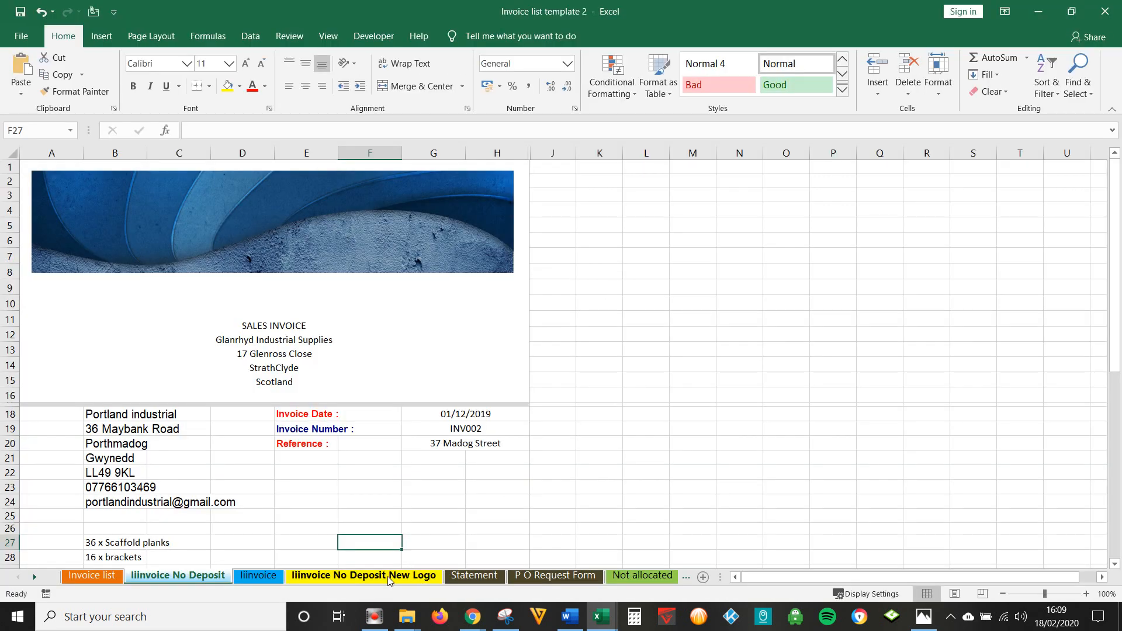
# - Copy the INV002 row down into row 3 and change its invoice number to INV003
pyautogui.click(94, 578)
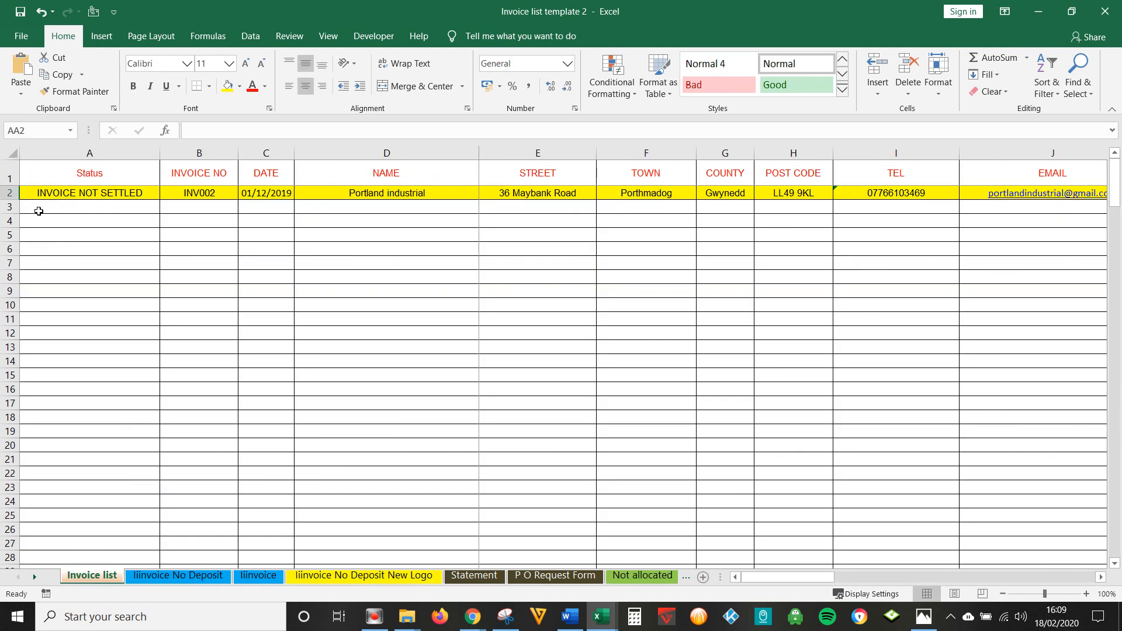
pyautogui.click(13, 207)
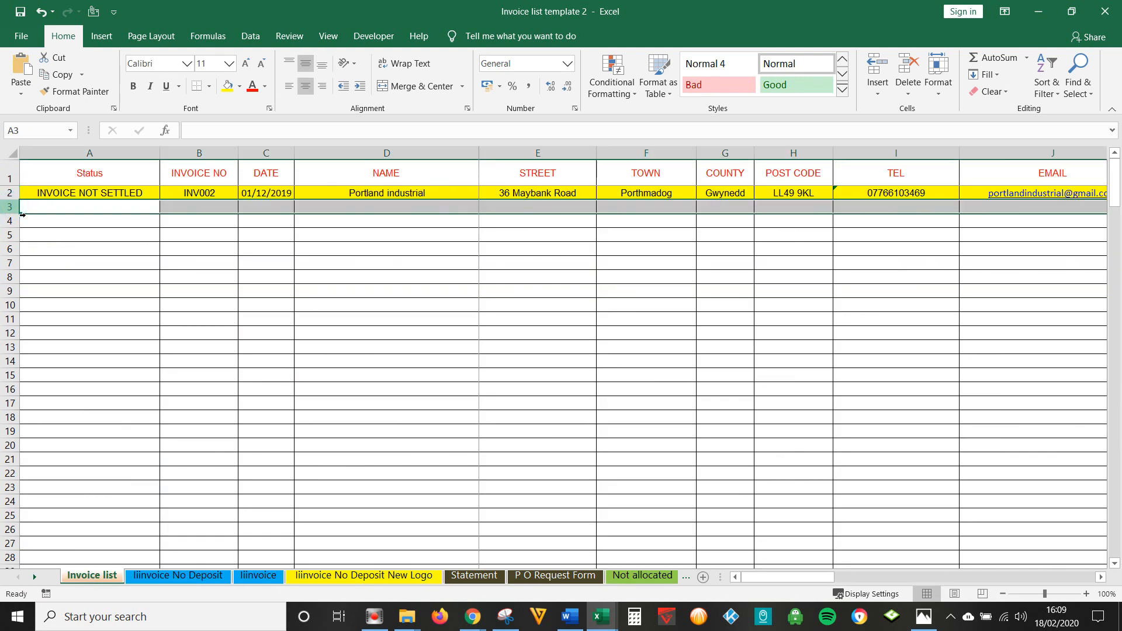
pyautogui.hotkey('ctrl', 'd')
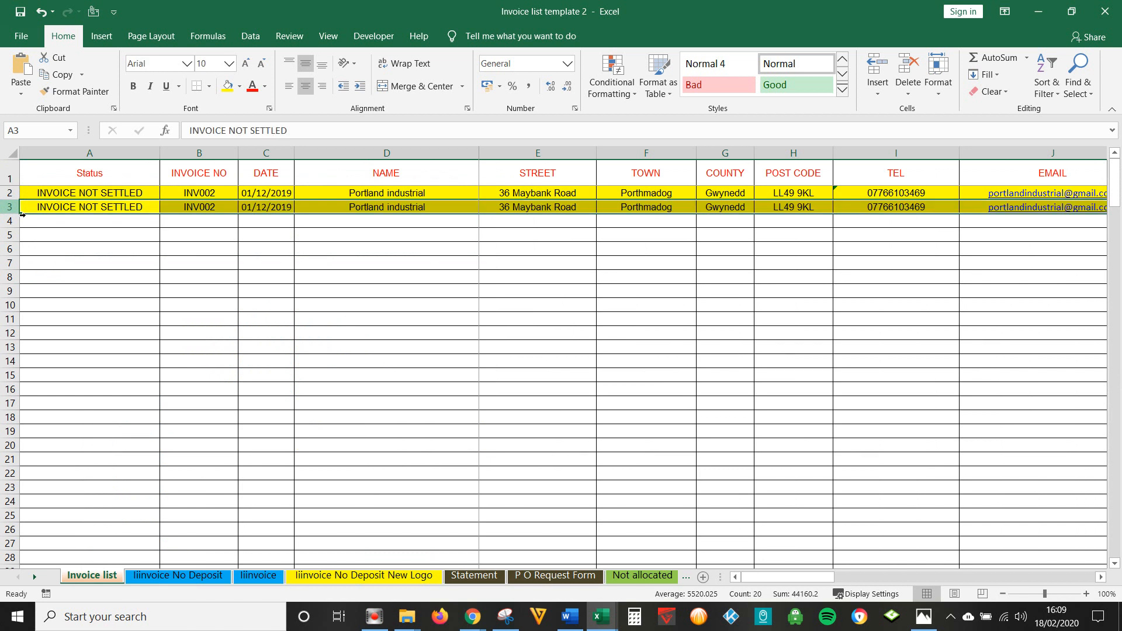
pyautogui.doubleClick(235, 211)
pyautogui.press('BackSpace')
pyautogui.write('3')
pyautogui.press('Tab')
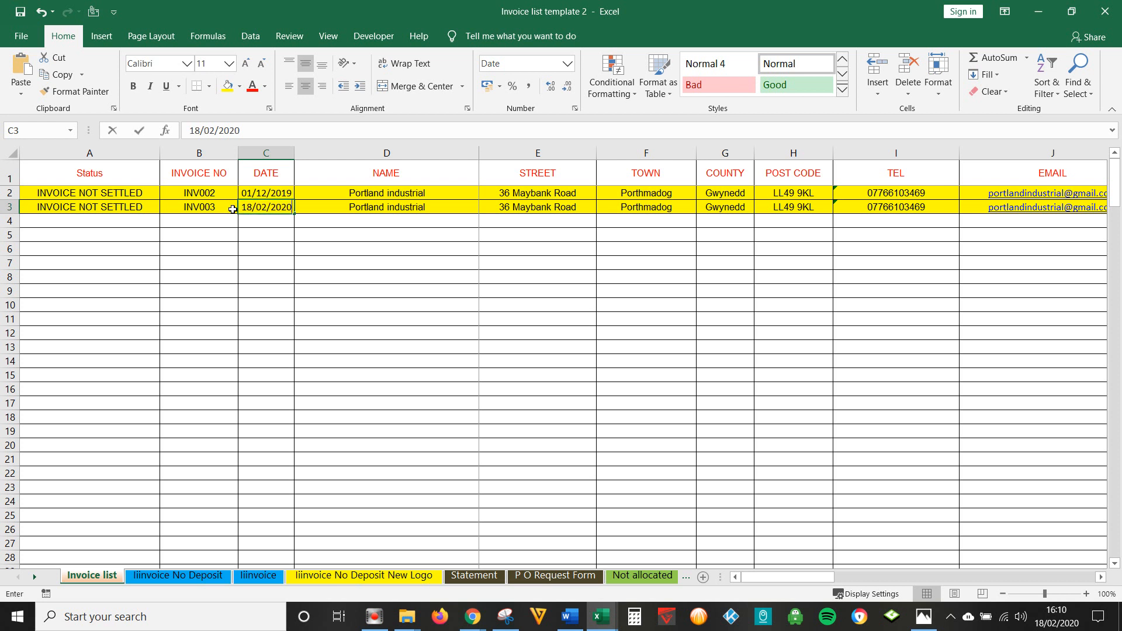
# - Stamp today's date 18/02/2020 in C3 and enter the new customer's name in D3
pyautogui.hotkey('ctrl', ';')
pyautogui.press('Tab')
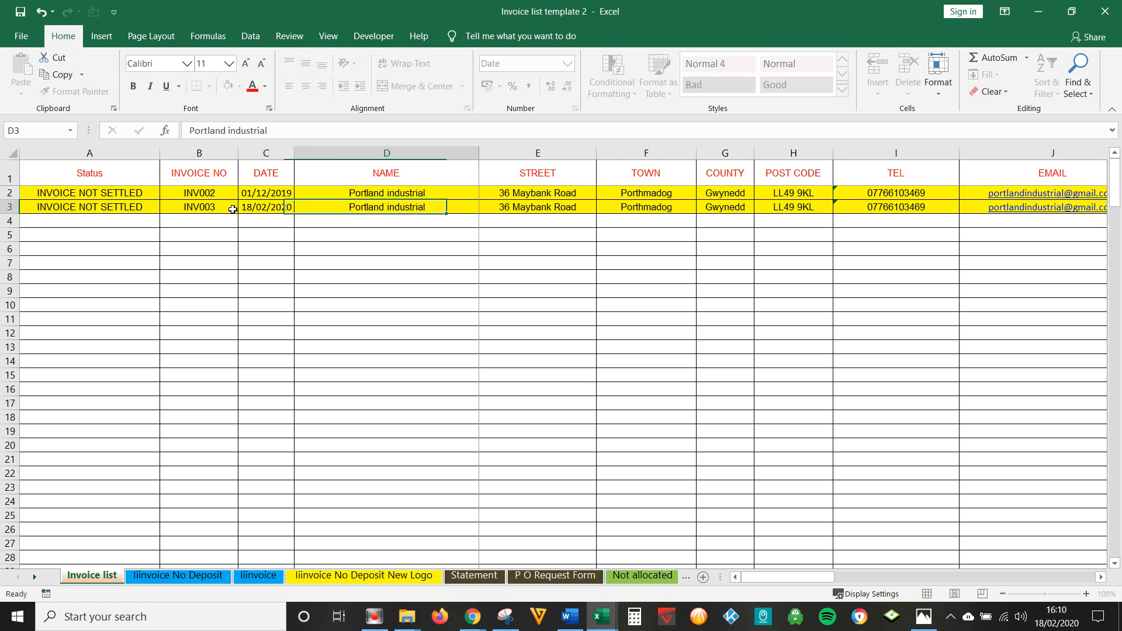
pyautogui.write('hUW')
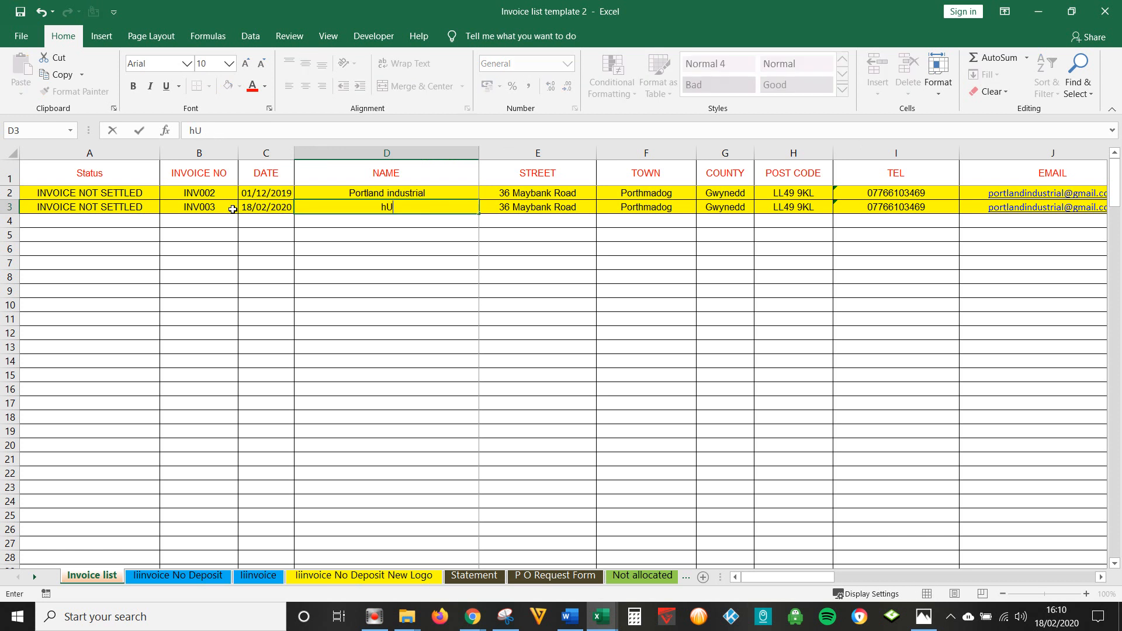
pyautogui.press('BackSpace')
pyautogui.write('Huw Jones')
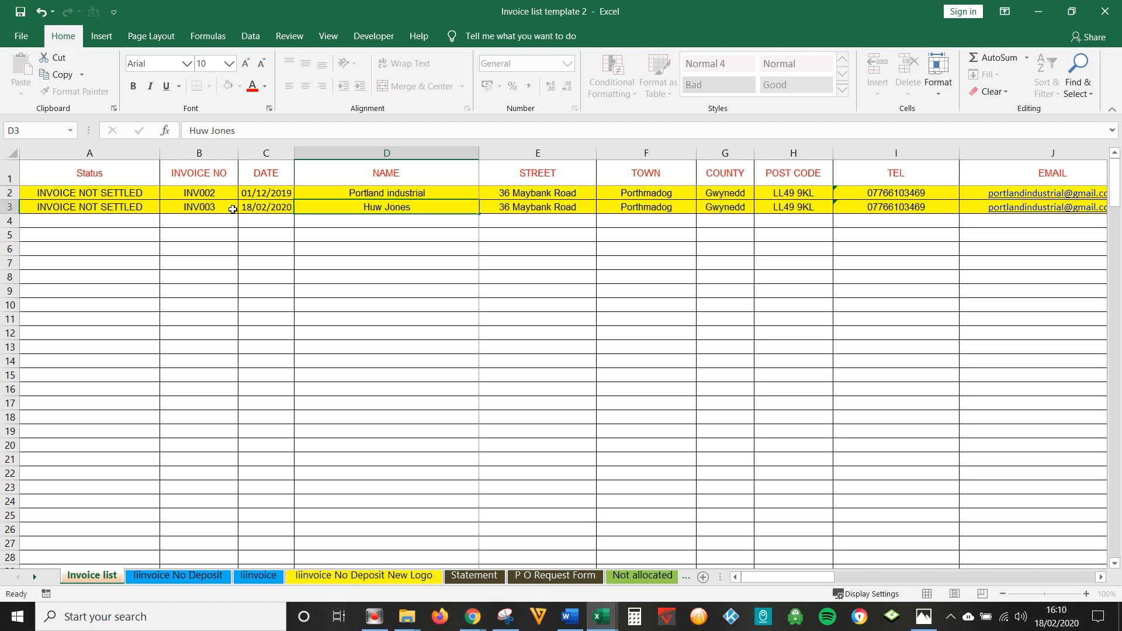
pyautogui.press('Tab')
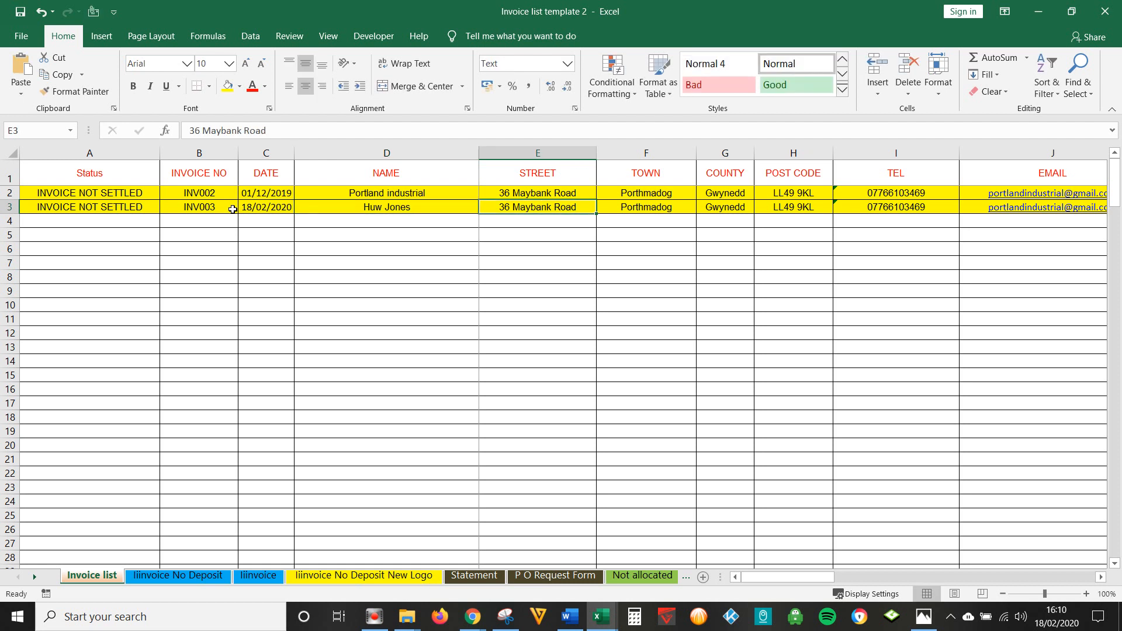
# - Enter INV003's new street, town and county, and clear its post code
pyautogui.write('69 pe')
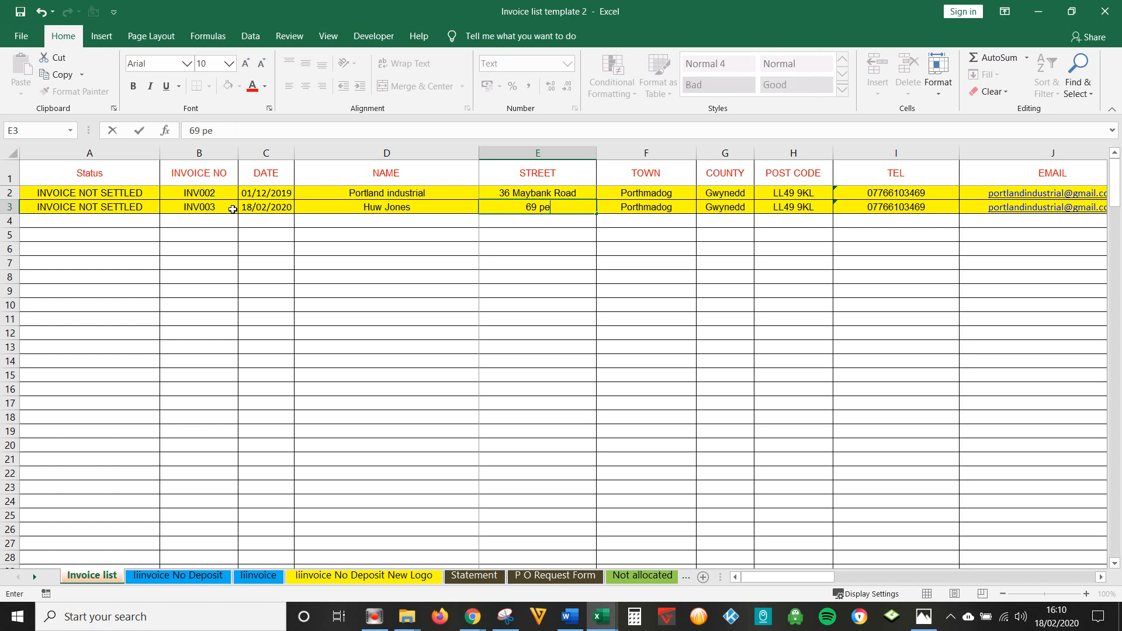
pyautogui.write('ttl St')
pyautogui.press('Tab')
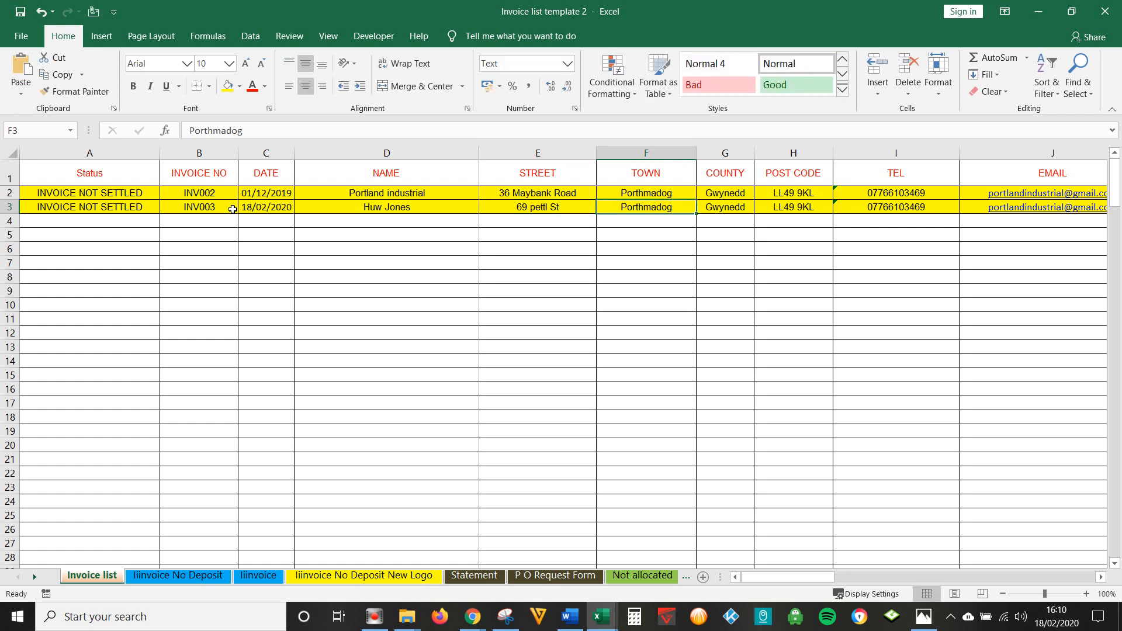
pyautogui.write('Gla')
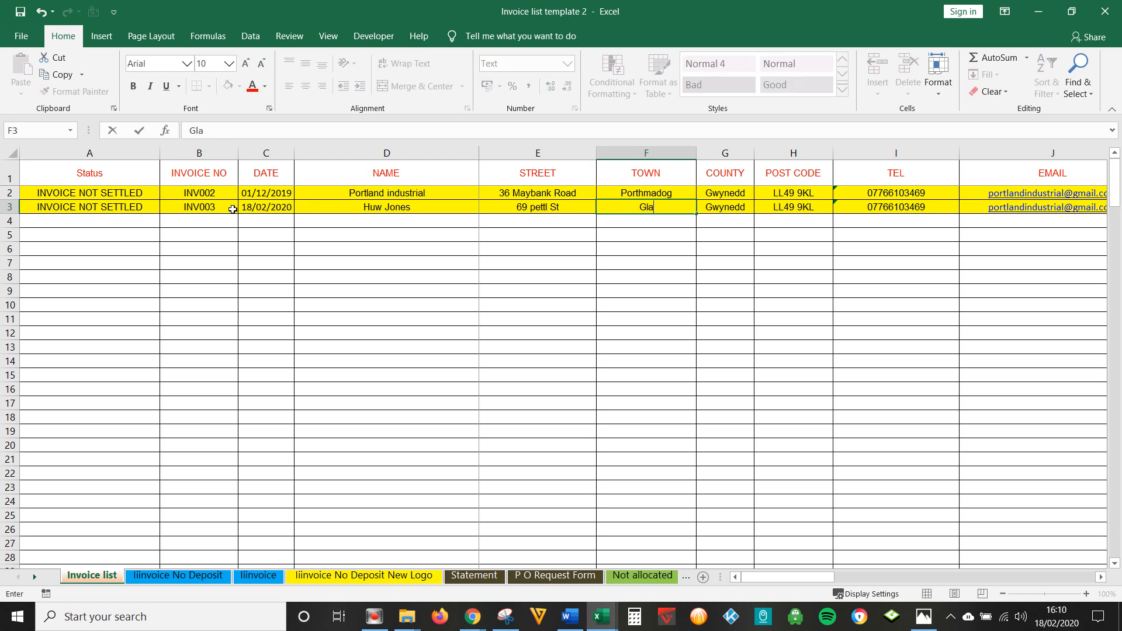
pyautogui.write('sgow')
pyautogui.press('Tab')
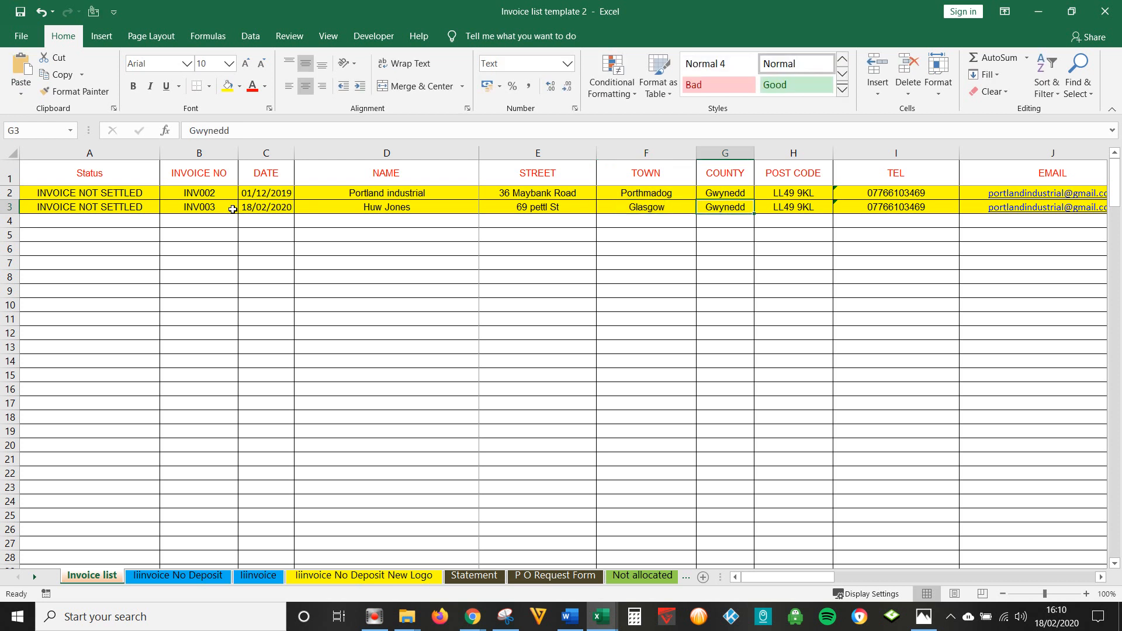
pyautogui.write('S')
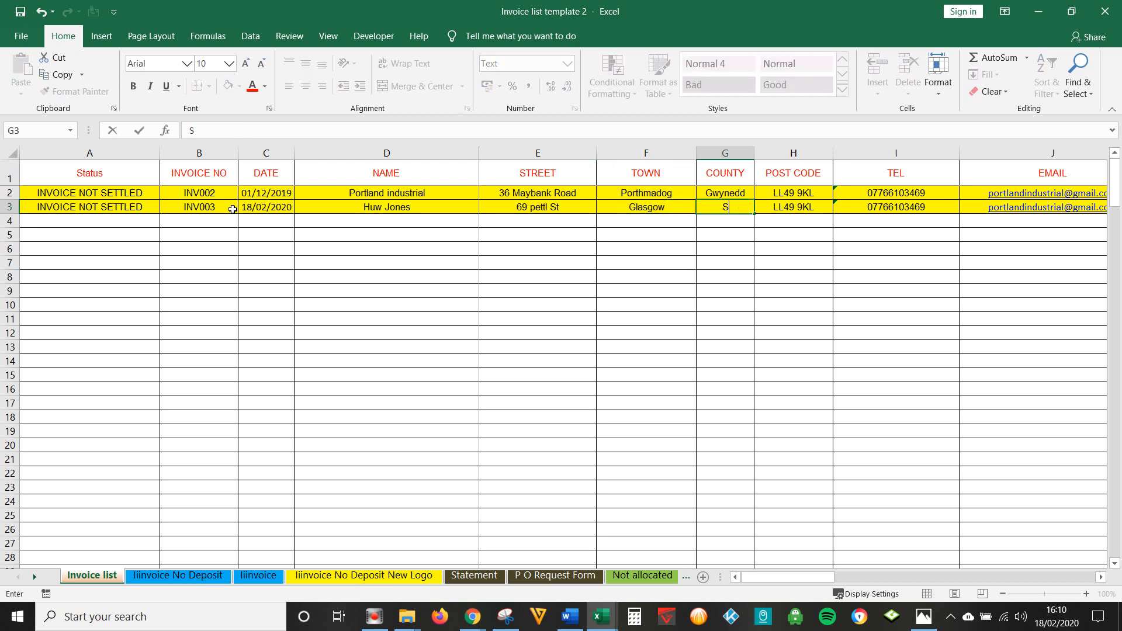
pyautogui.write('cotlan')
pyautogui.press('Tab')
pyautogui.press('Delete')
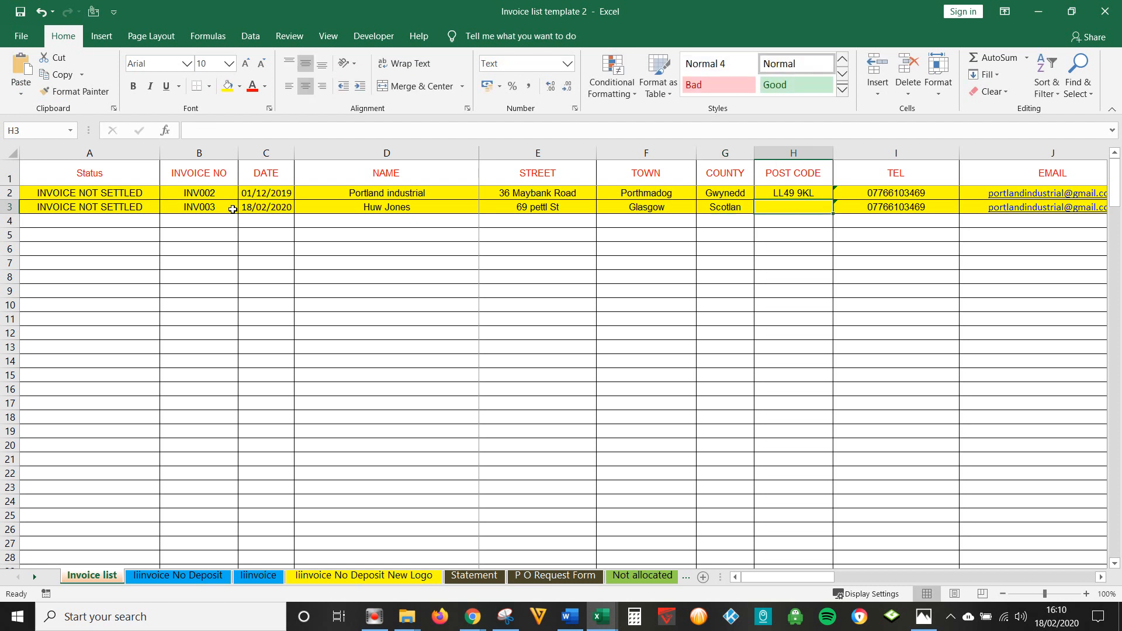
pyautogui.press('Tab')
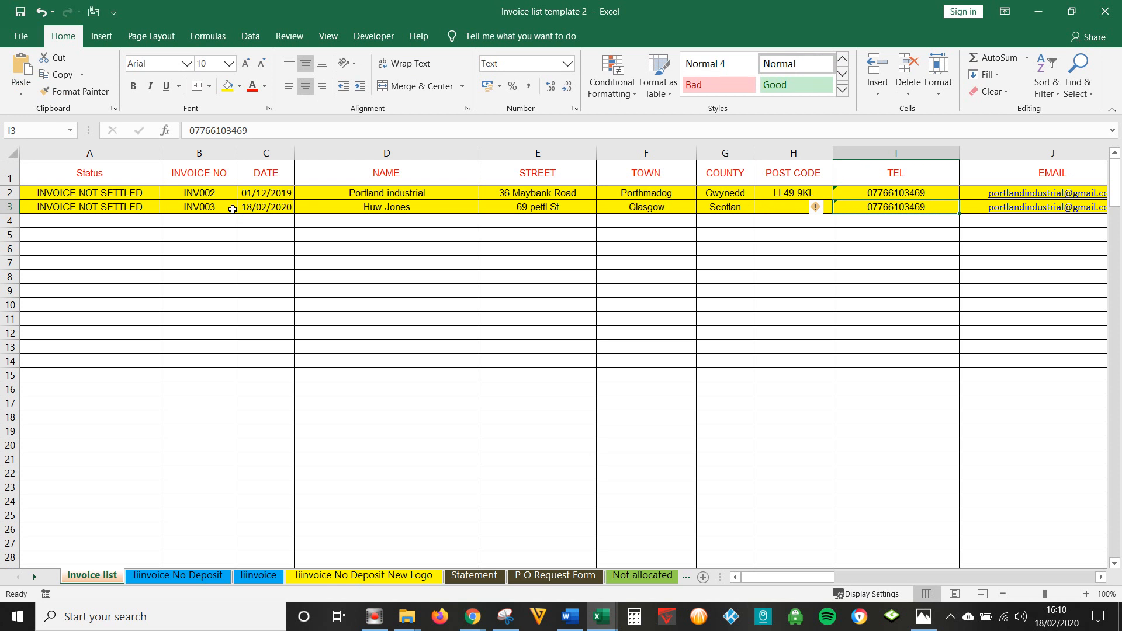
# - Edit INV003's e-mail address in the formula bar
pyautogui.press('Tab')
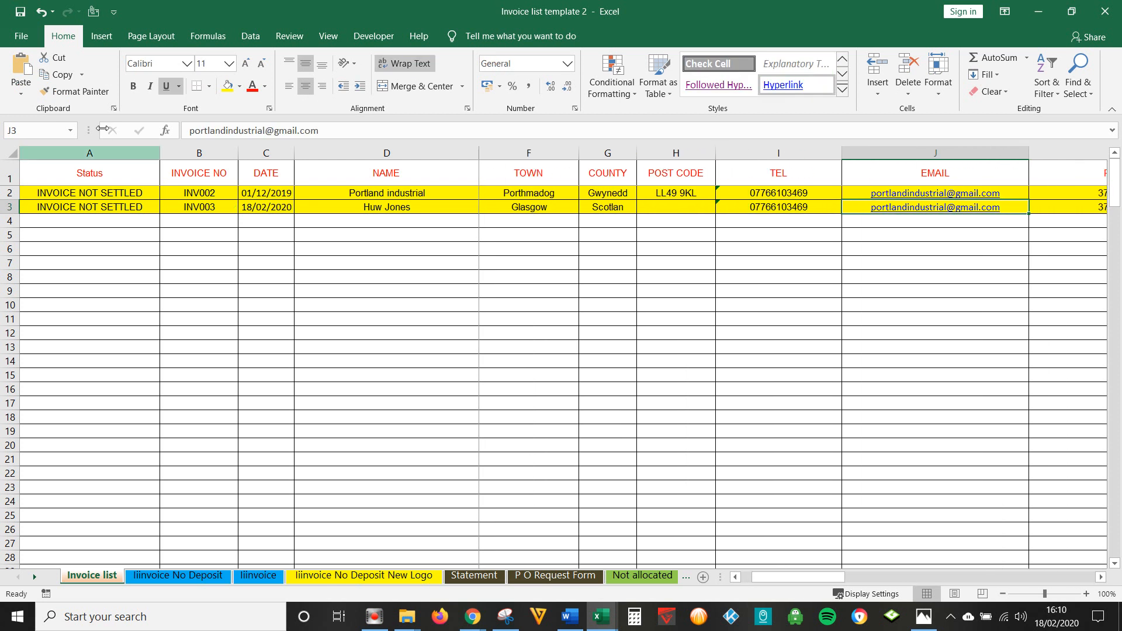
pyautogui.click(202, 132)
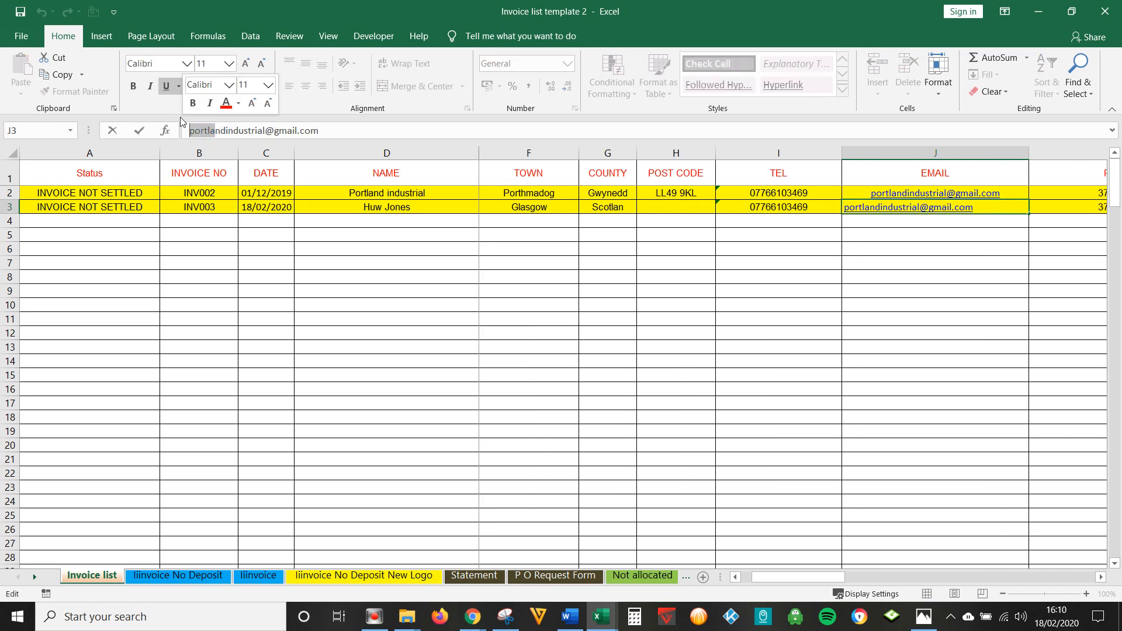
pyautogui.write('lopk')
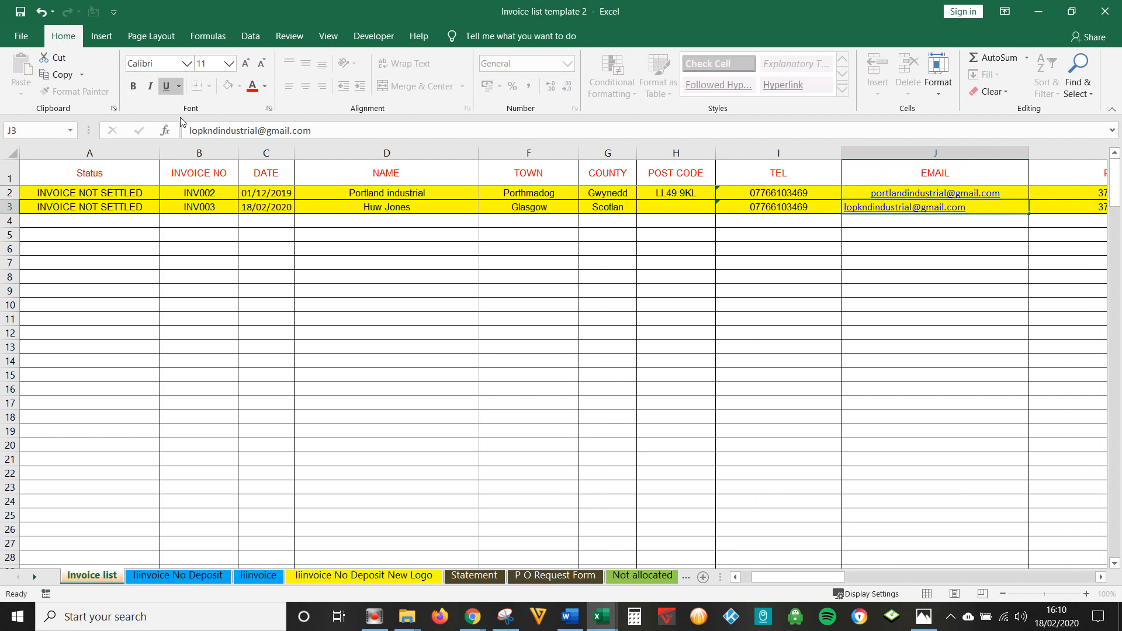
pyautogui.press('Tab')
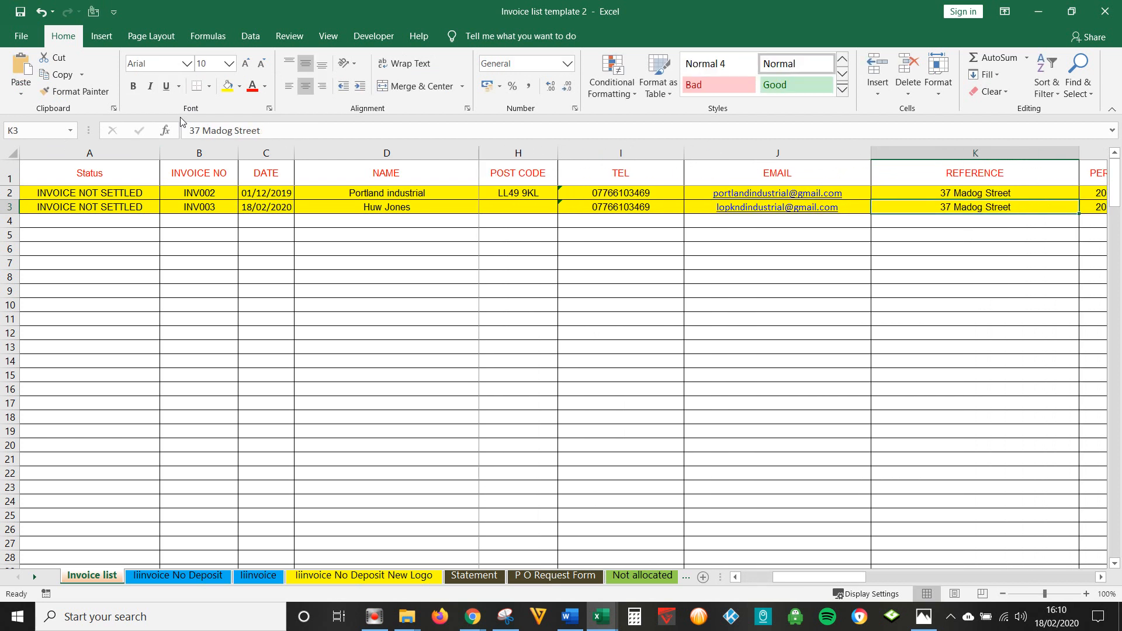
# - Give INV003 reference Cost Shop, a 5% VAT rate and £2,569.00 excluding VAT
pyautogui.write('Cost')
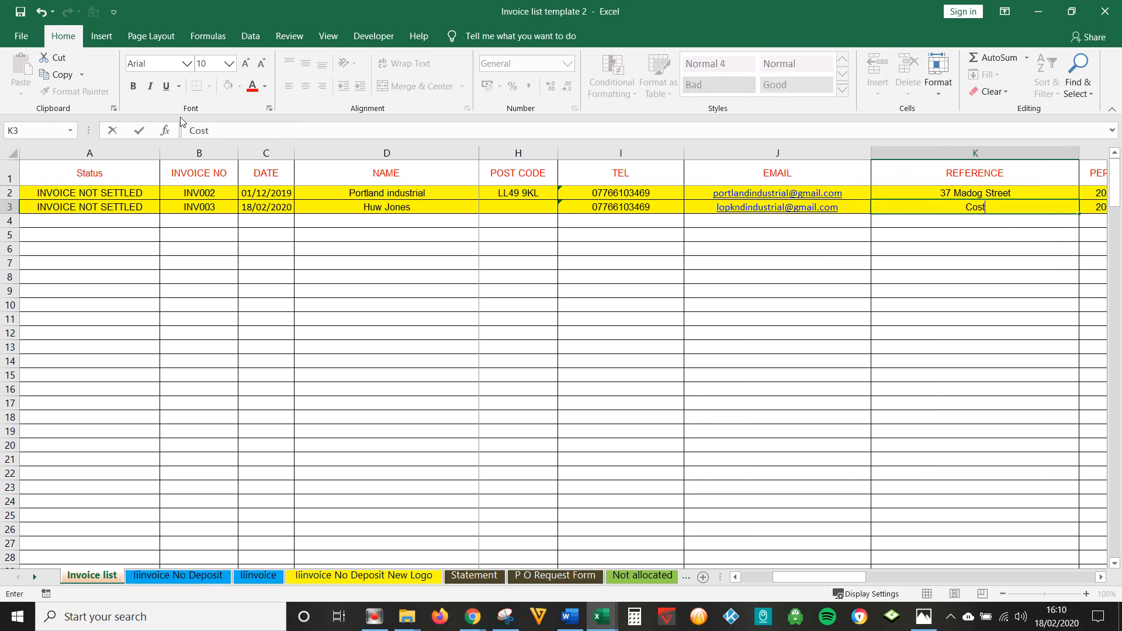
pyautogui.write(' Shop')
pyautogui.press('Tab')
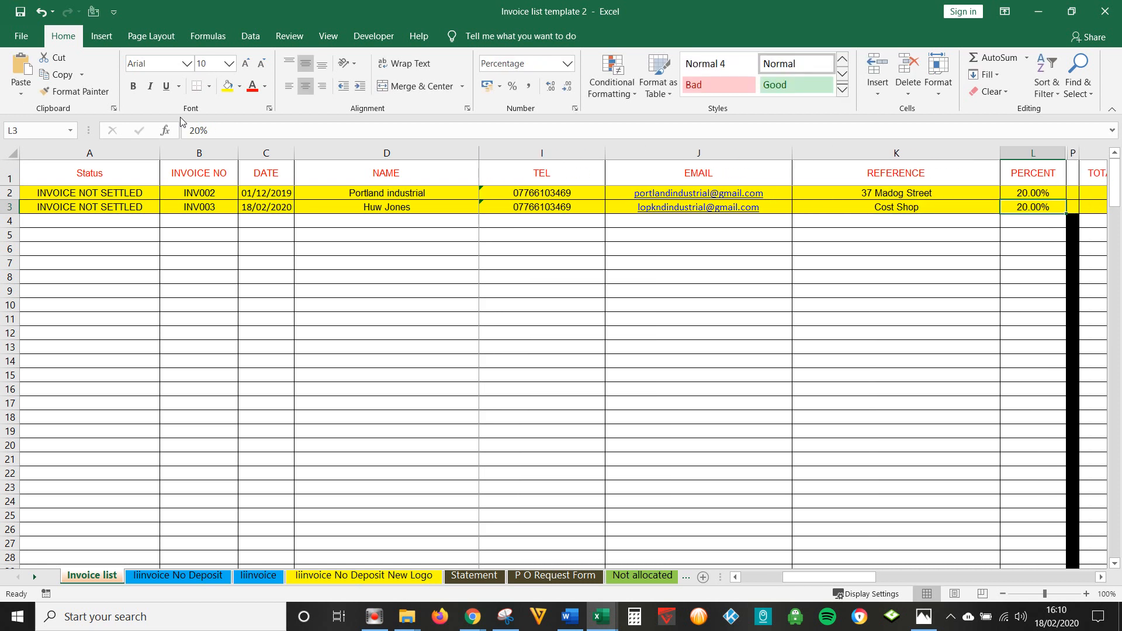
pyautogui.write('5%')
pyautogui.press('Tab')
pyautogui.press('Tab')
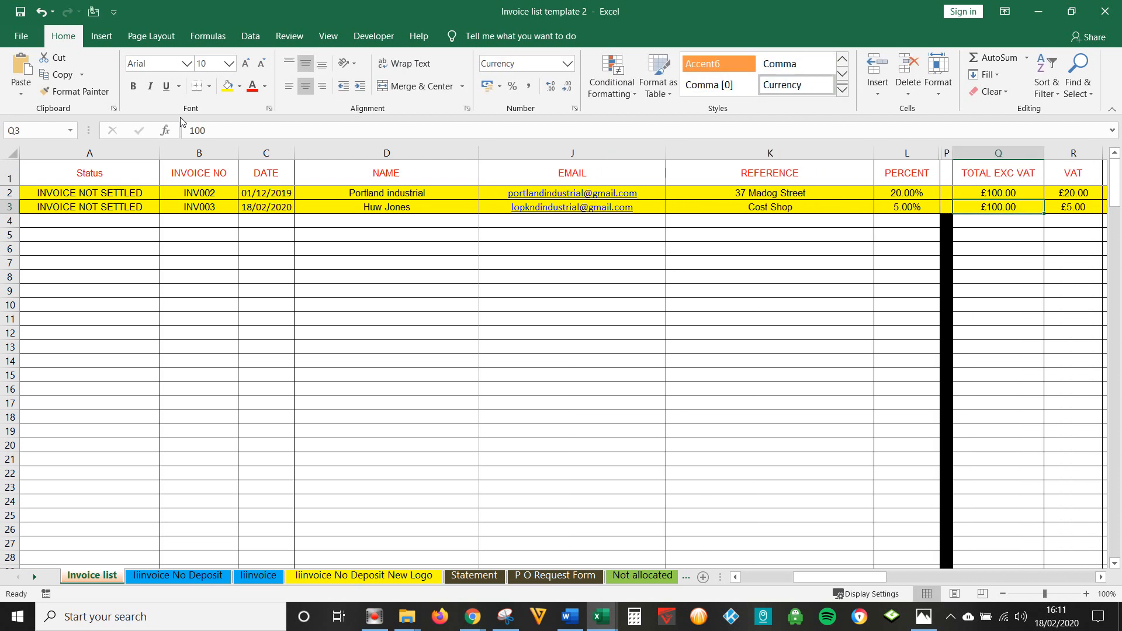
pyautogui.press('Tab')
pyautogui.press('Tab')
pyautogui.press('Tab')
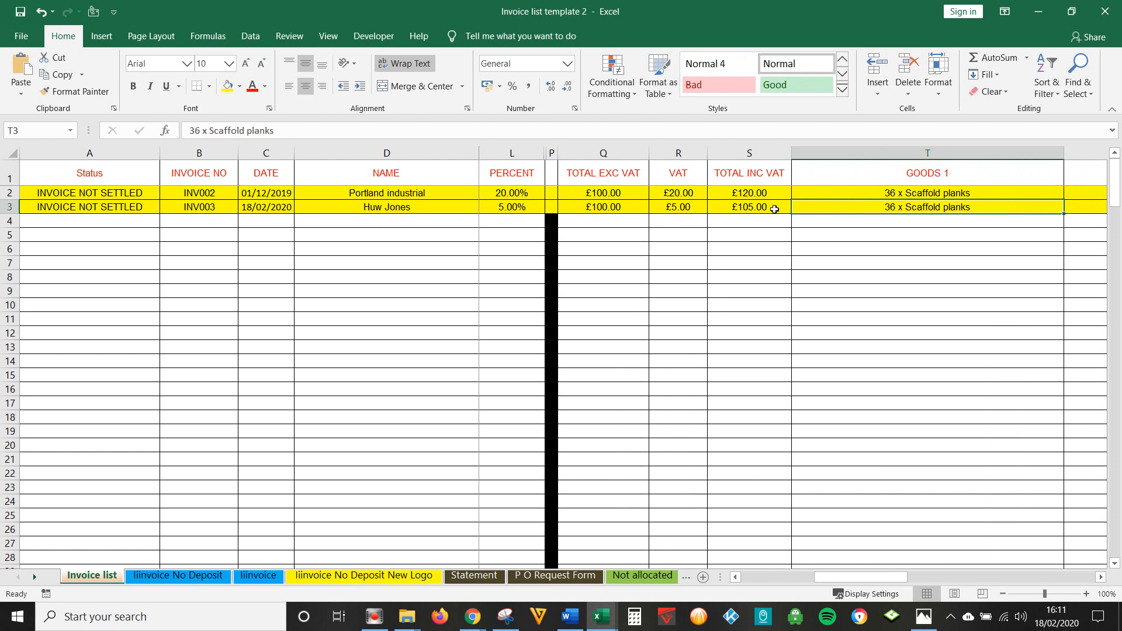
pyautogui.click(587, 212)
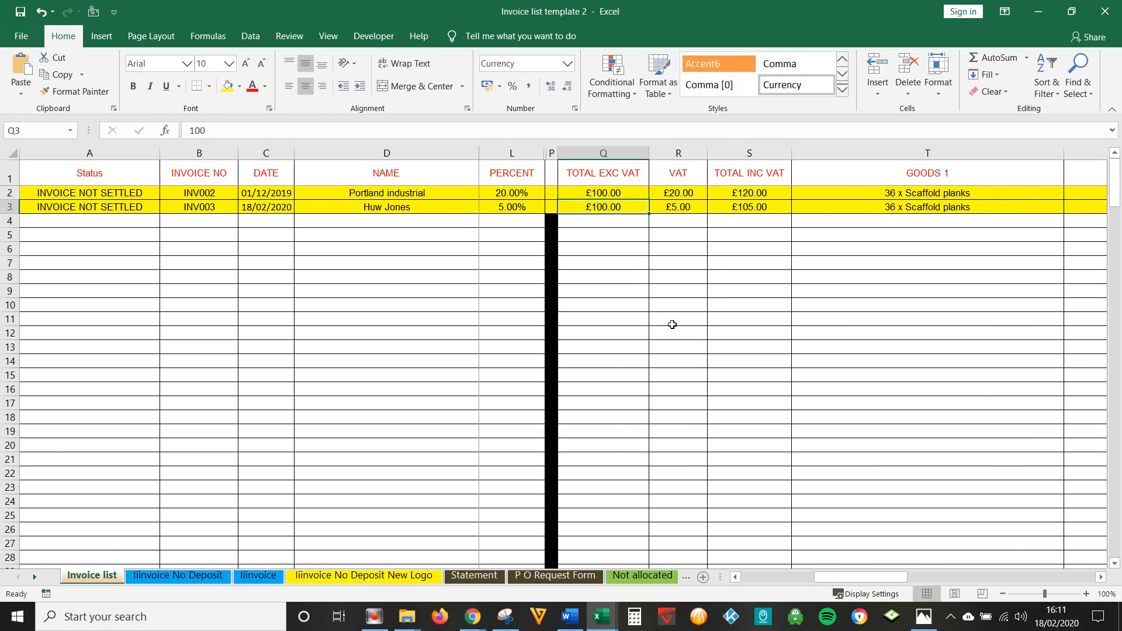
pyautogui.write('2569')
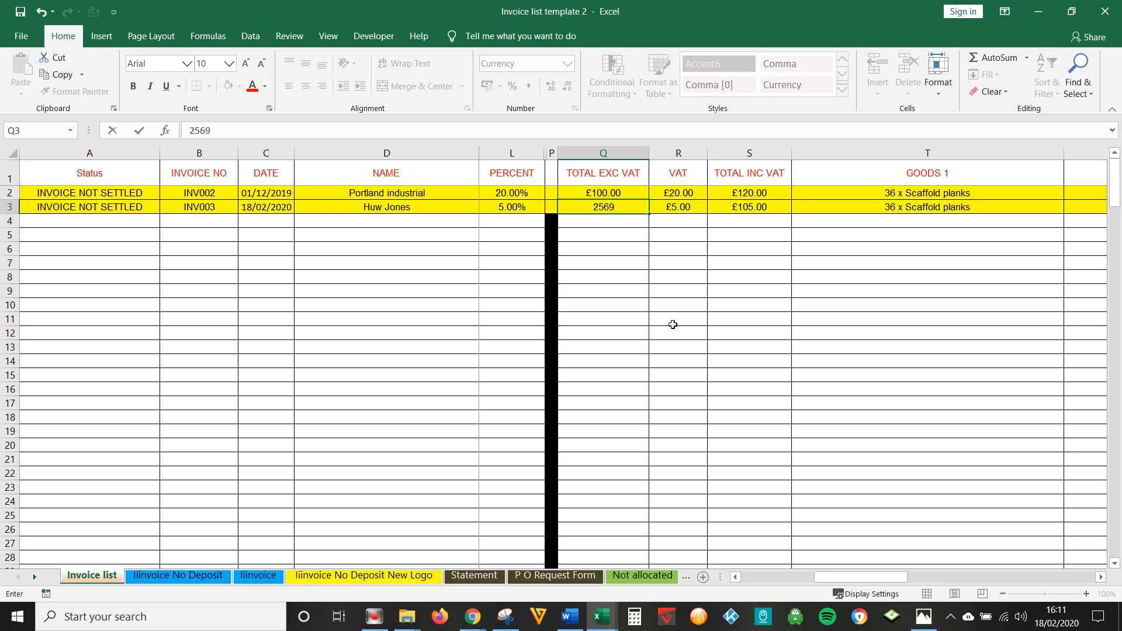
pyautogui.press('Tab')
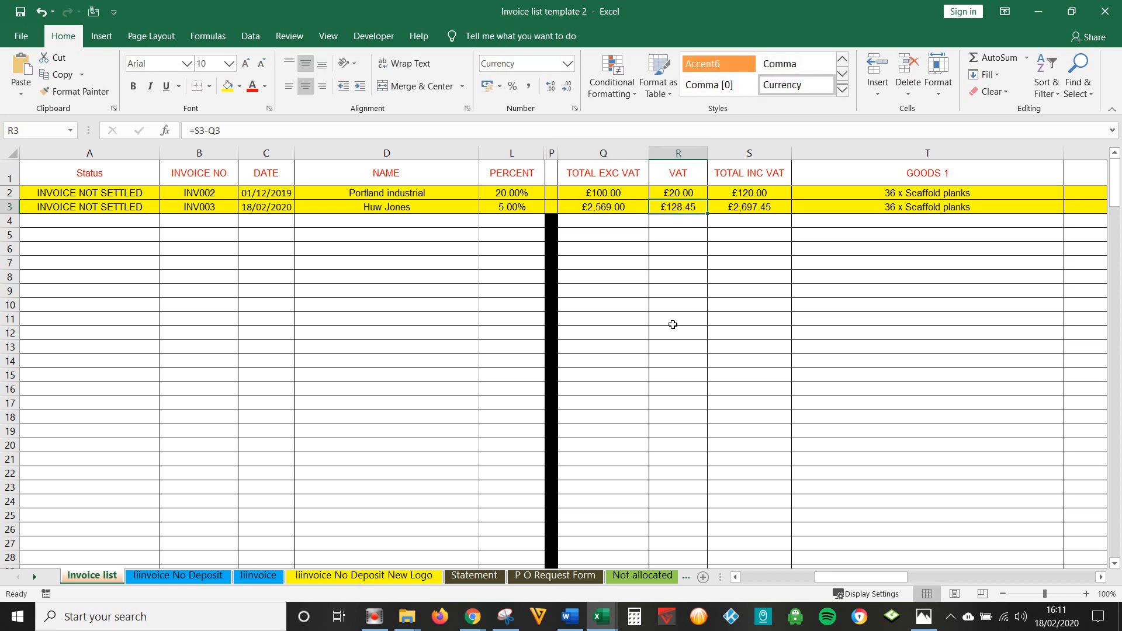
# - Enter INV003's goods: 2 x 6Ft Ladder, 38 Man Hours and 5 Wheel barrows
pyautogui.press('Tab')
pyautogui.press('Tab')
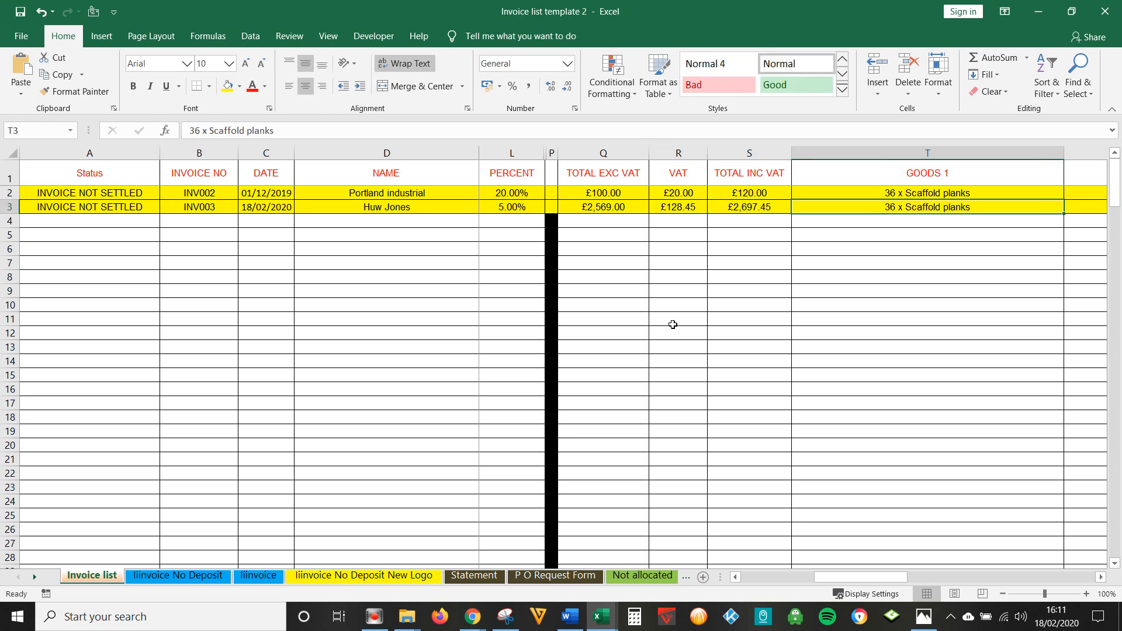
pyautogui.write('2 x')
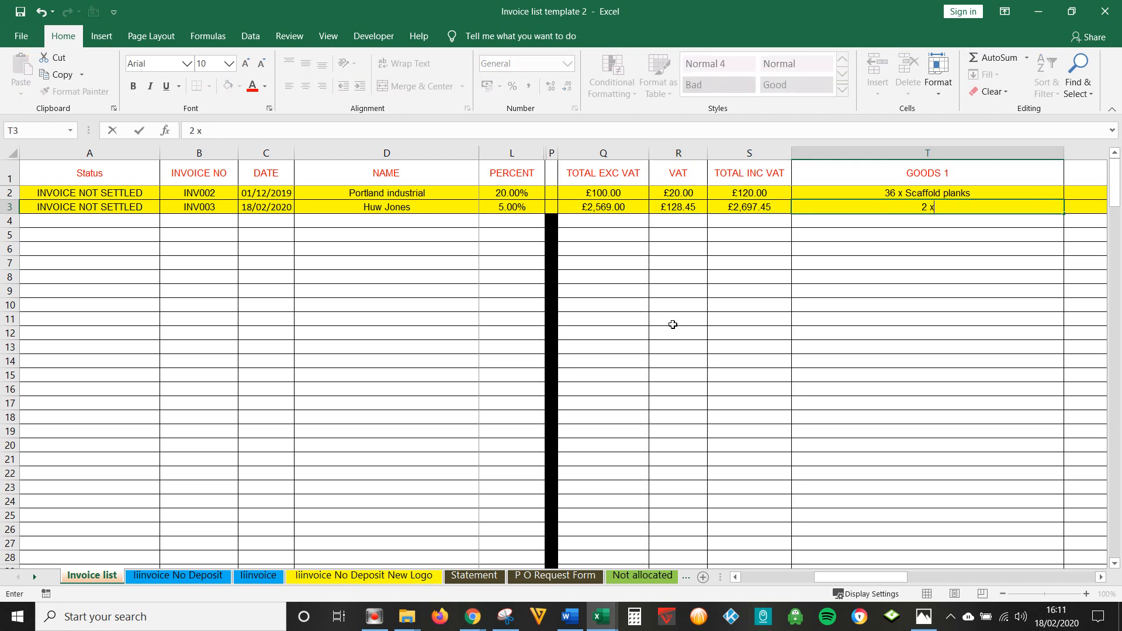
pyautogui.write(' 6Ft Ladder')
pyautogui.press('Tab')
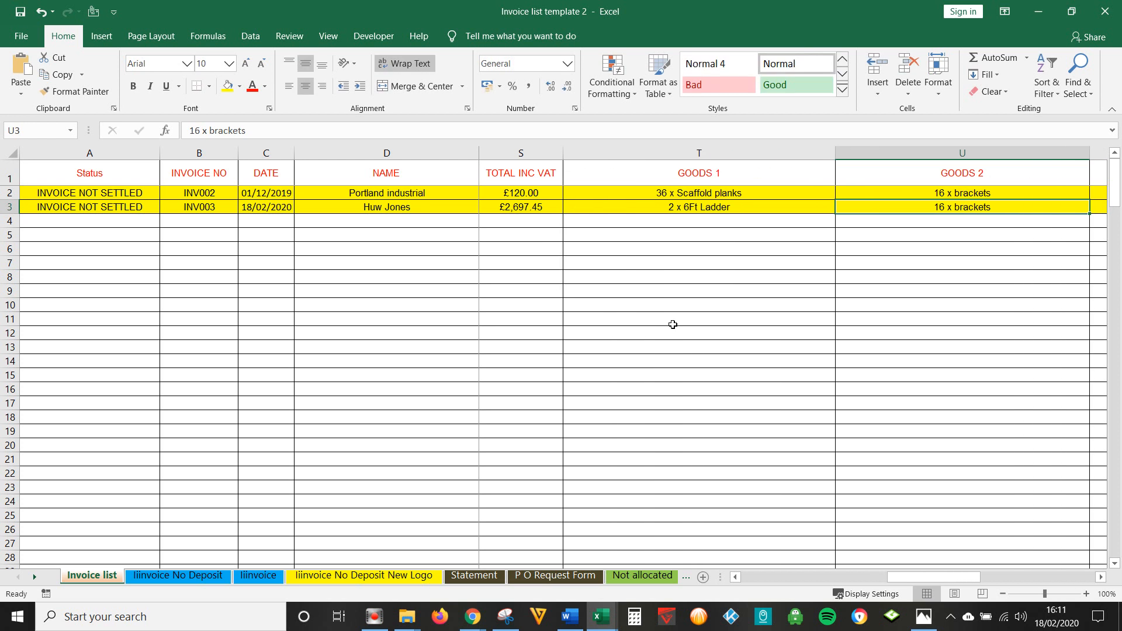
pyautogui.write('38 Man')
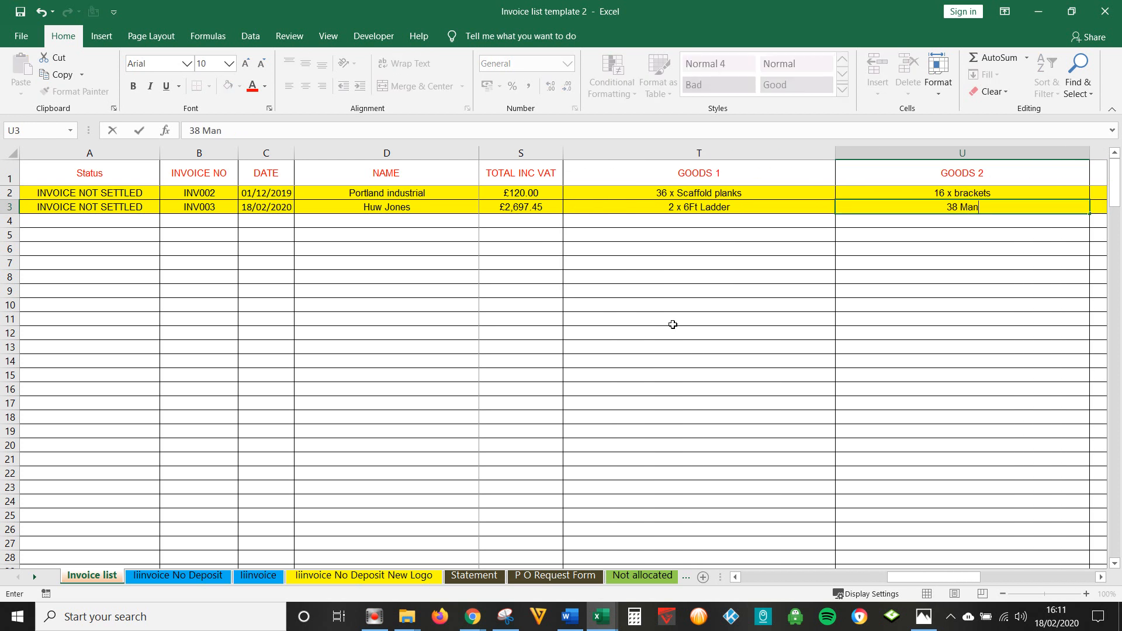
pyautogui.write(' Hours')
pyautogui.press('Tab')
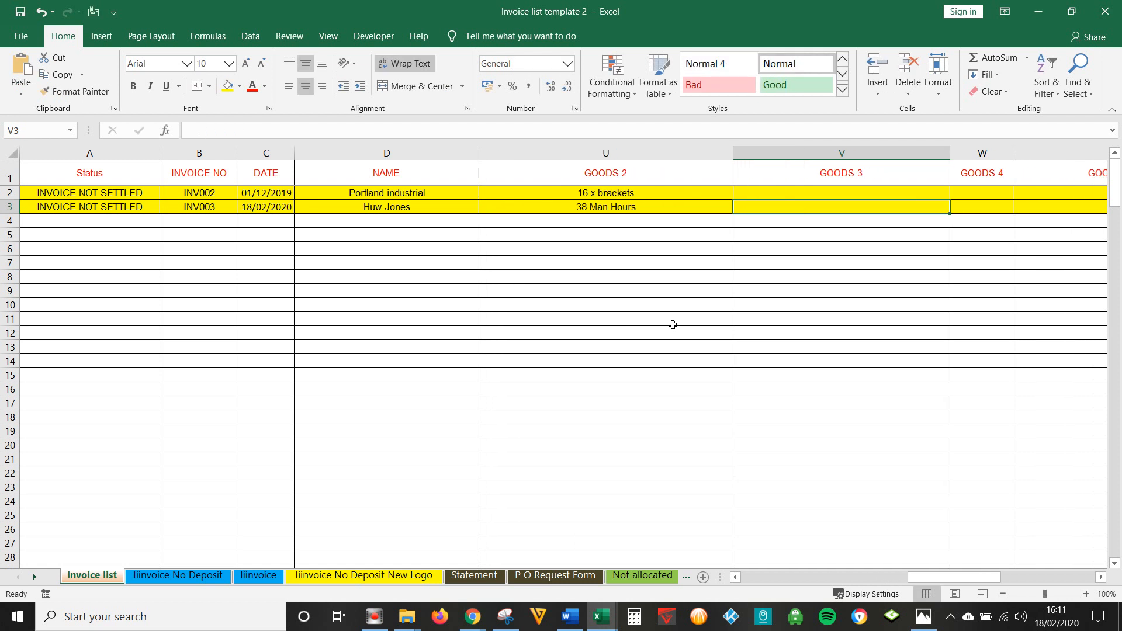
pyautogui.write('5')
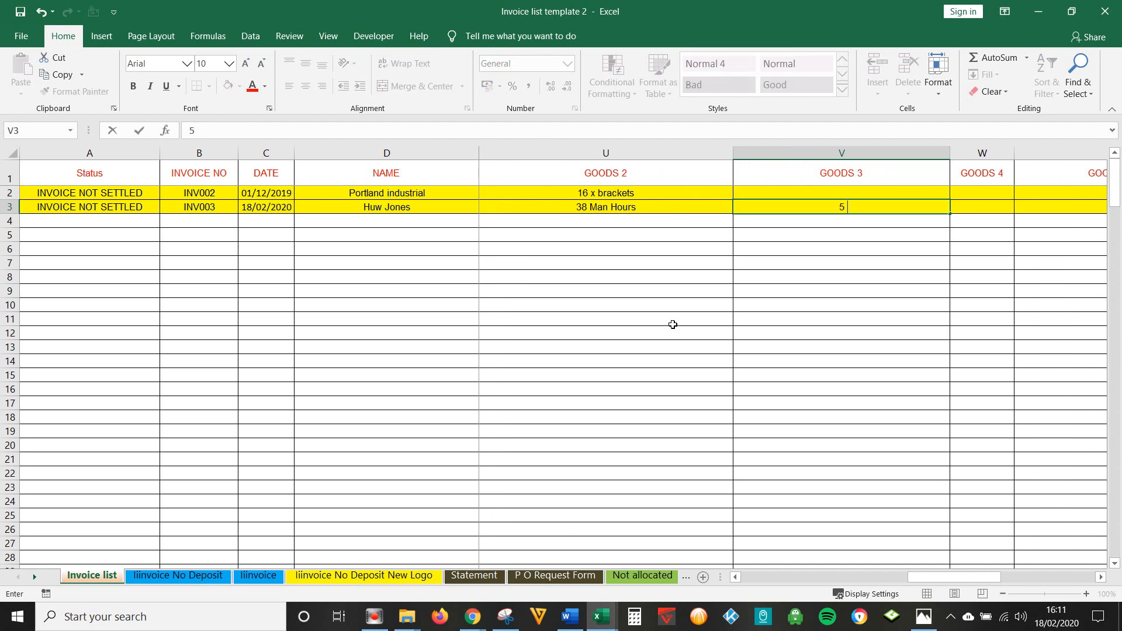
pyautogui.write(' Wheel barows')
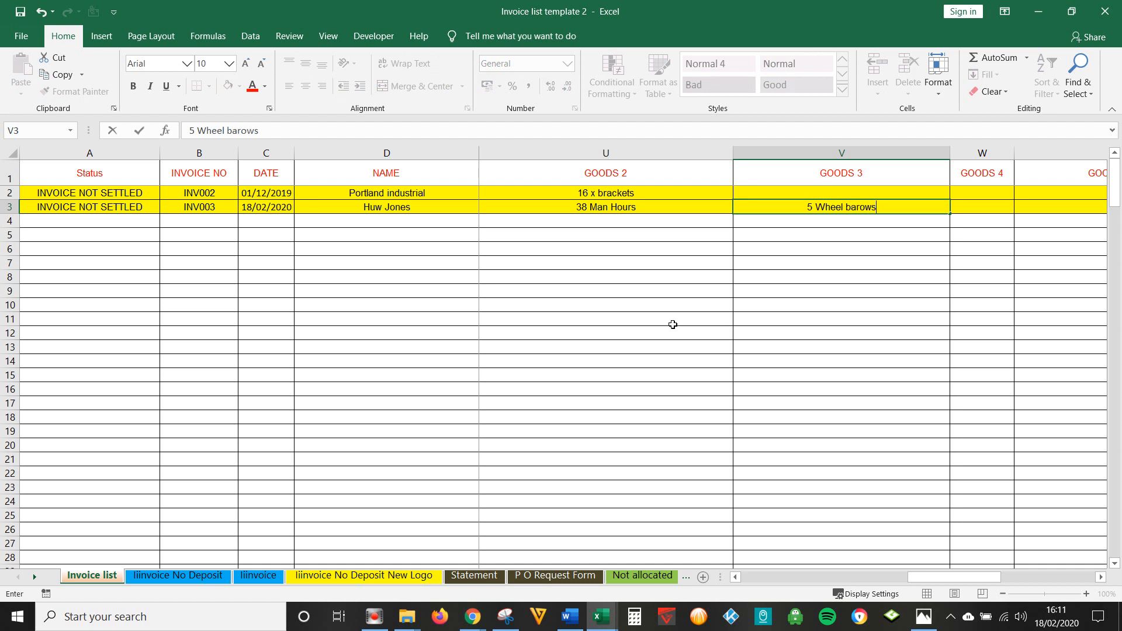
pyautogui.press('BackSpace')
pyautogui.press('BackSpace')
pyautogui.press('BackSpace')
pyautogui.press('BackSpace')
pyautogui.write('rrows')
pyautogui.press('Tab')
pyautogui.press('Tab')
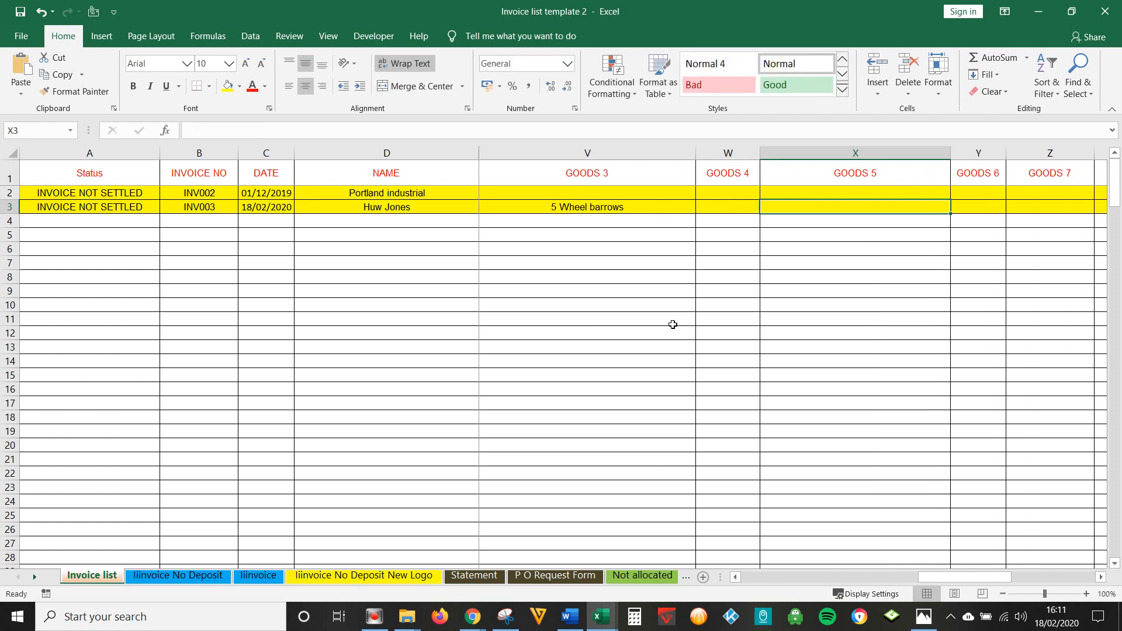
pyautogui.click(196, 576)
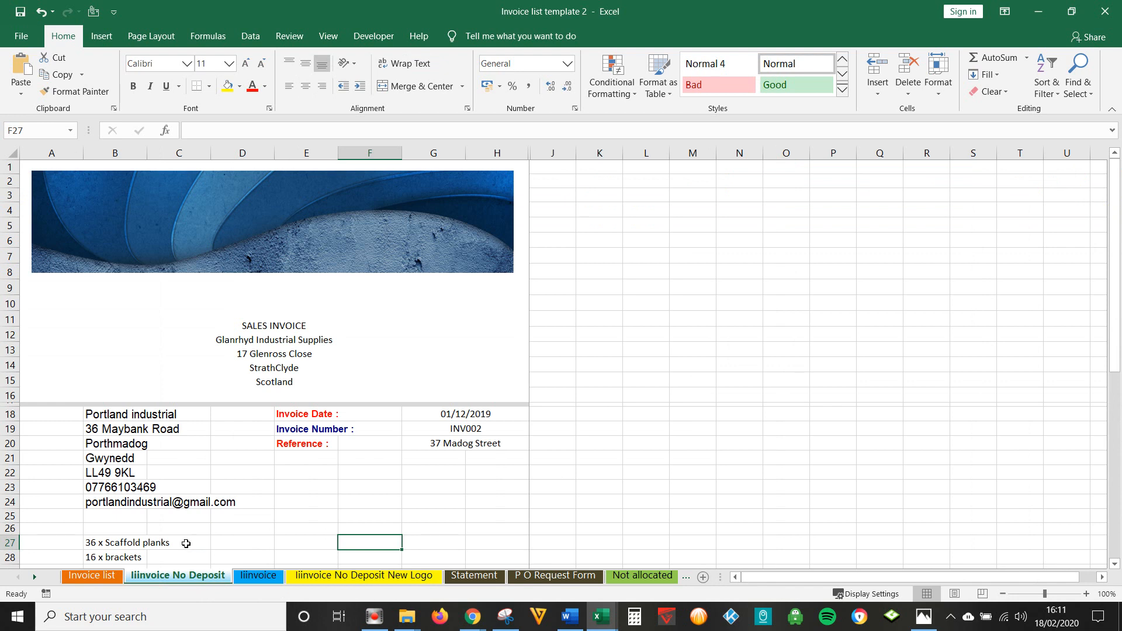
pyautogui.click(116, 576)
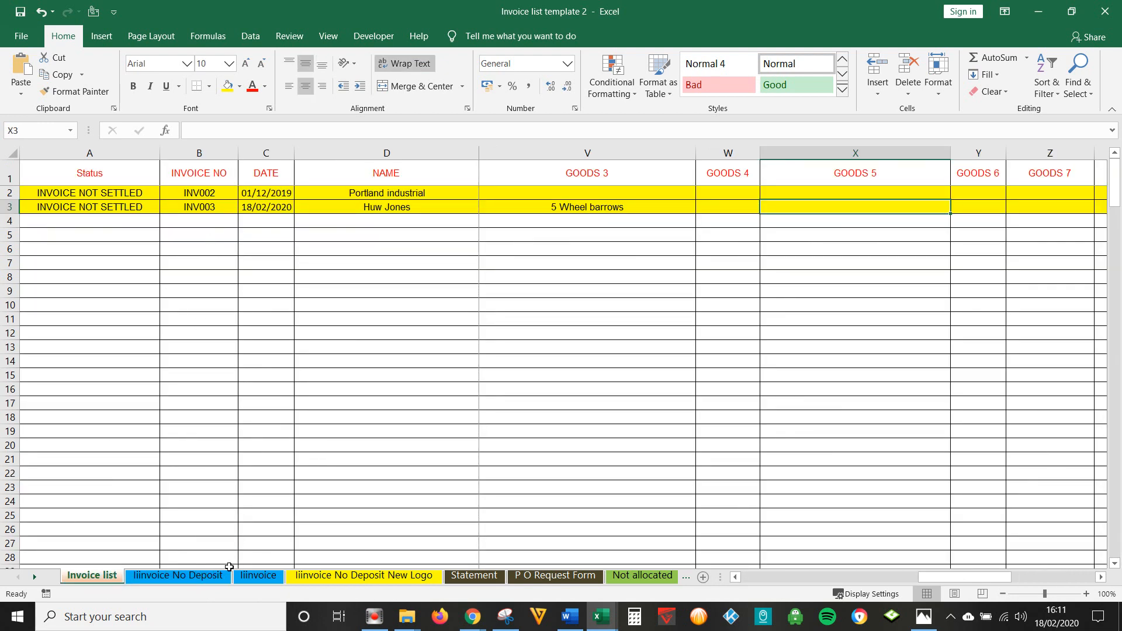
pyautogui.click(165, 578)
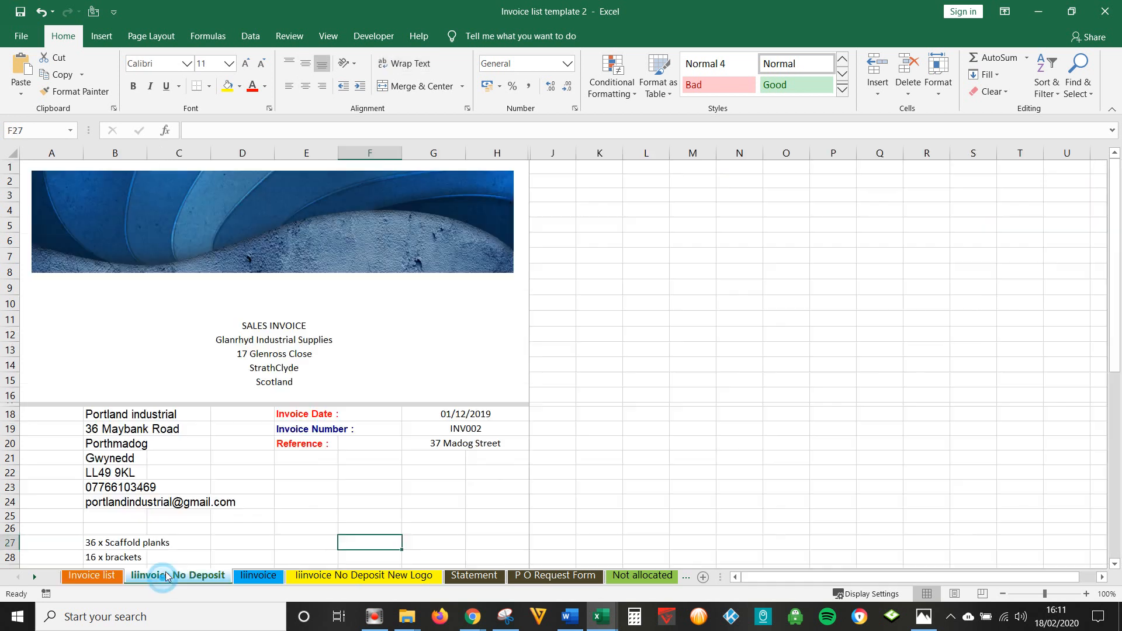
pyautogui.click(110, 416)
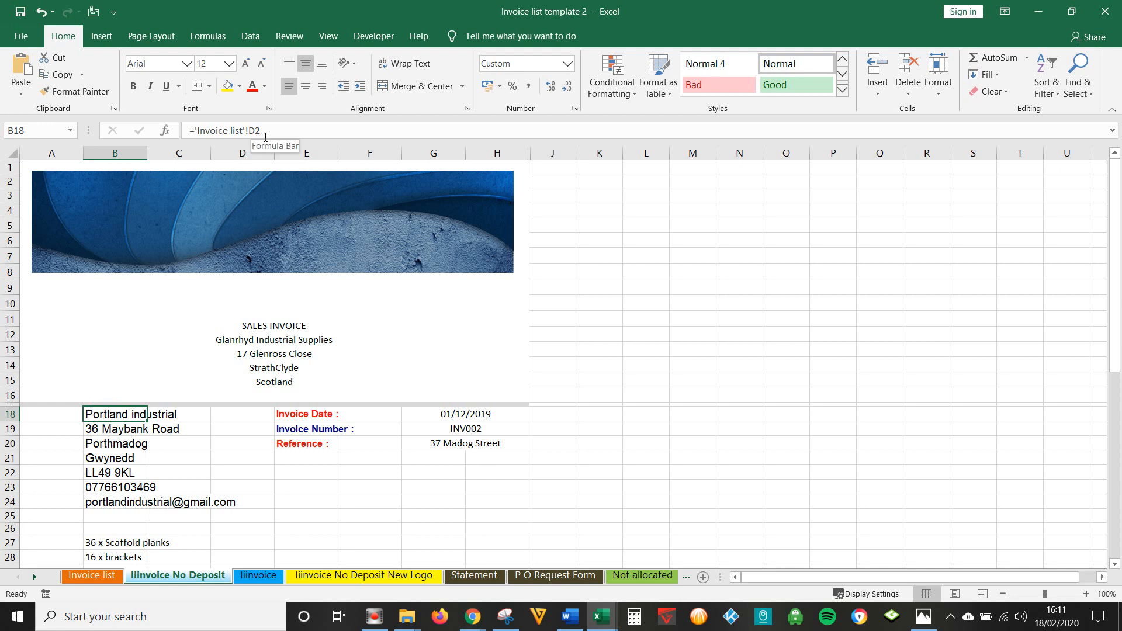
pyautogui.click(144, 433)
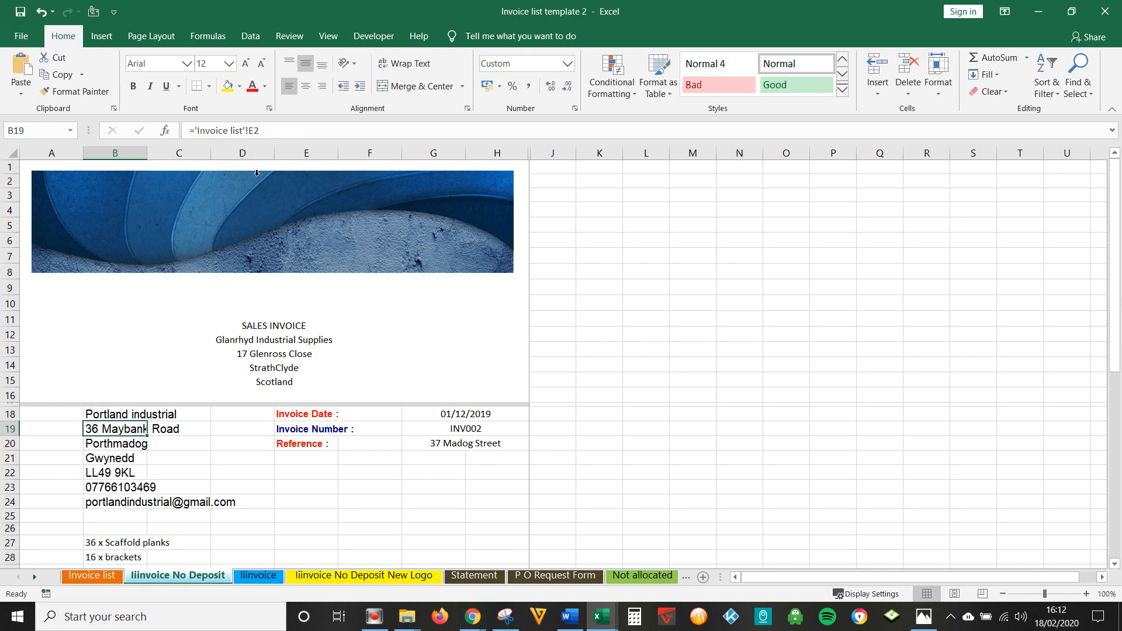
pyautogui.click(108, 445)
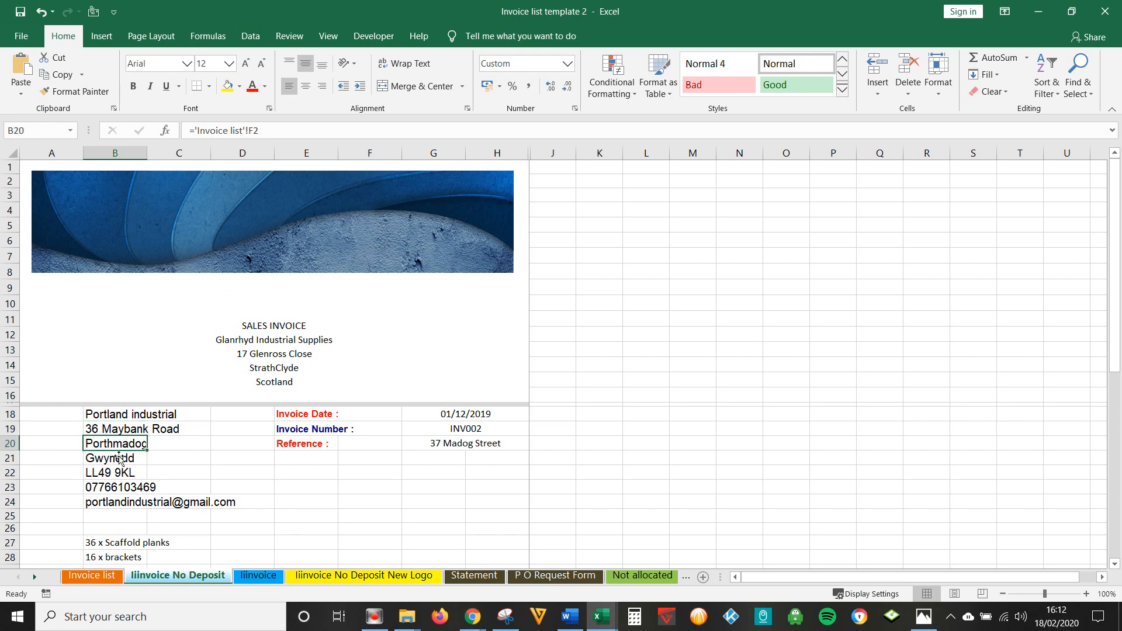
pyautogui.click(117, 459)
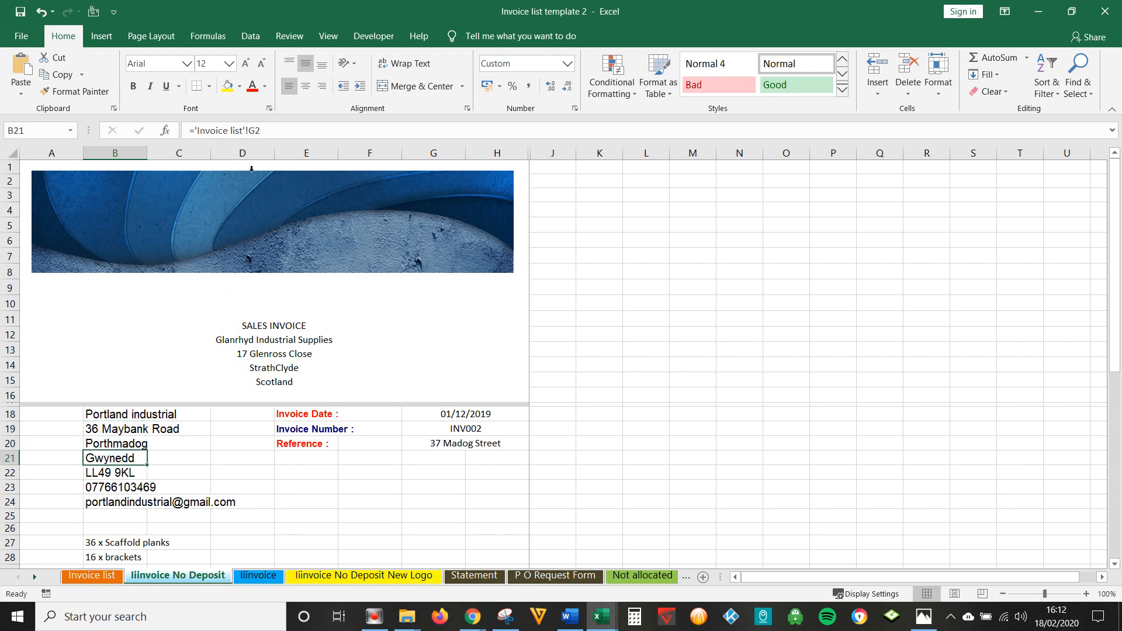
pyautogui.scroll(-2, 120, 529)
pyautogui.click(129, 456)
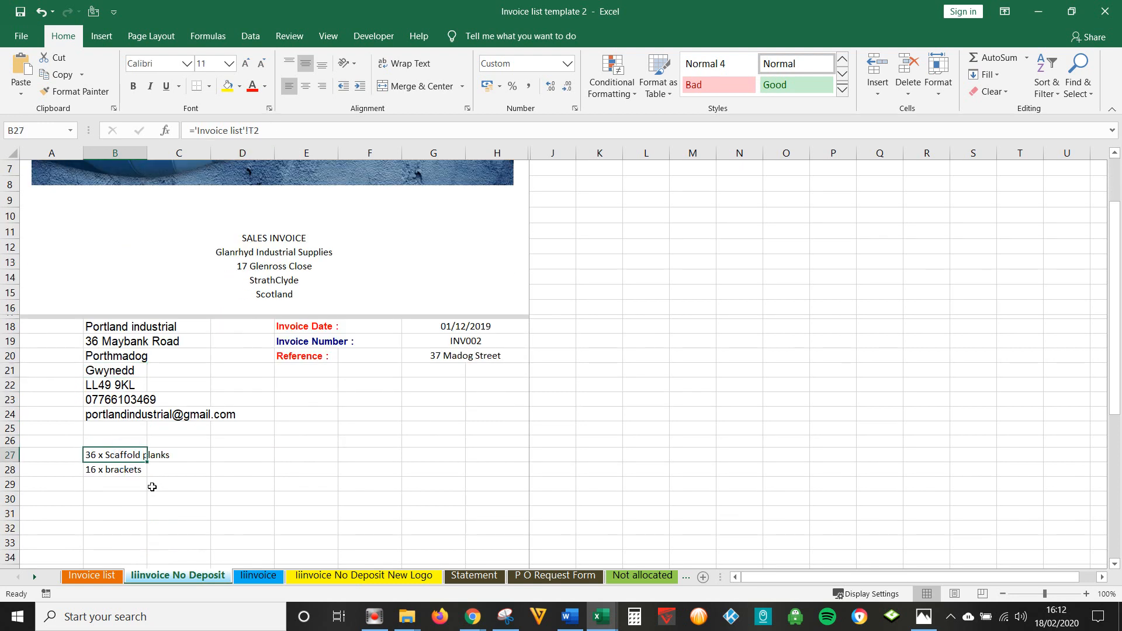
pyautogui.click(143, 471)
pyautogui.click(486, 327)
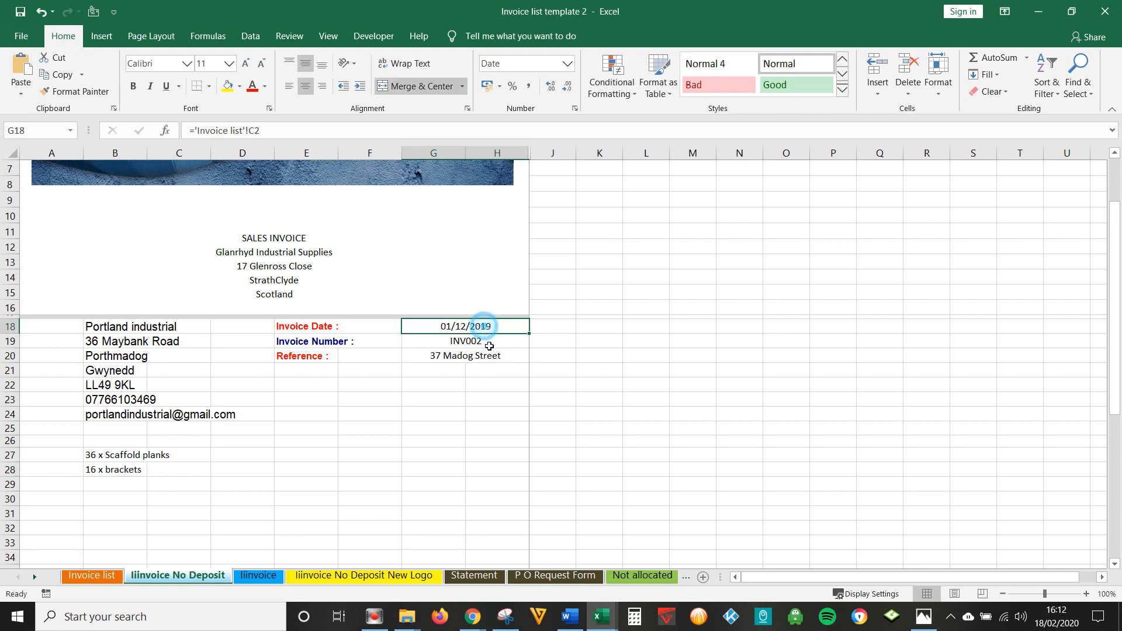
pyautogui.click(488, 344)
pyautogui.click(502, 358)
pyautogui.scroll(-4, 470, 388)
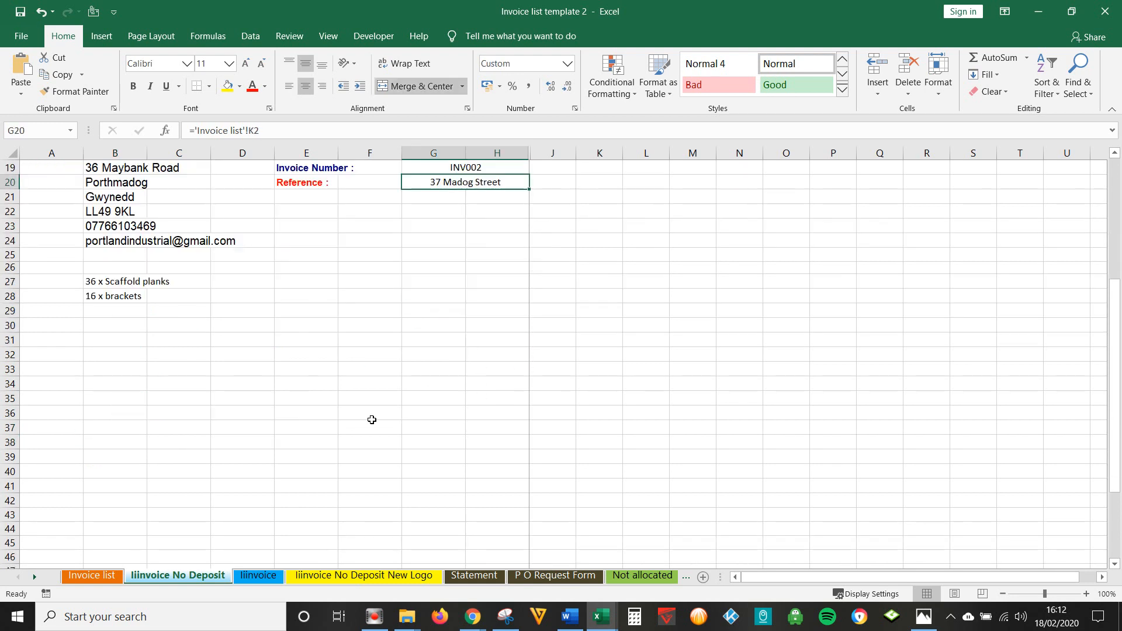
pyautogui.scroll(-3, 471, 388)
pyautogui.click(202, 457)
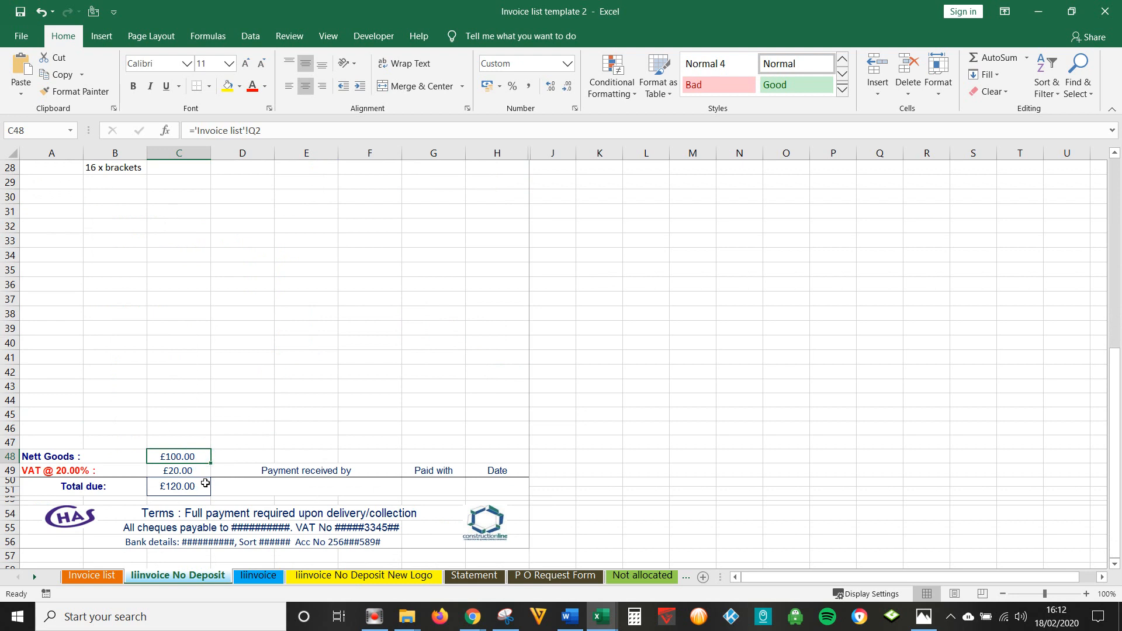
pyautogui.click(200, 472)
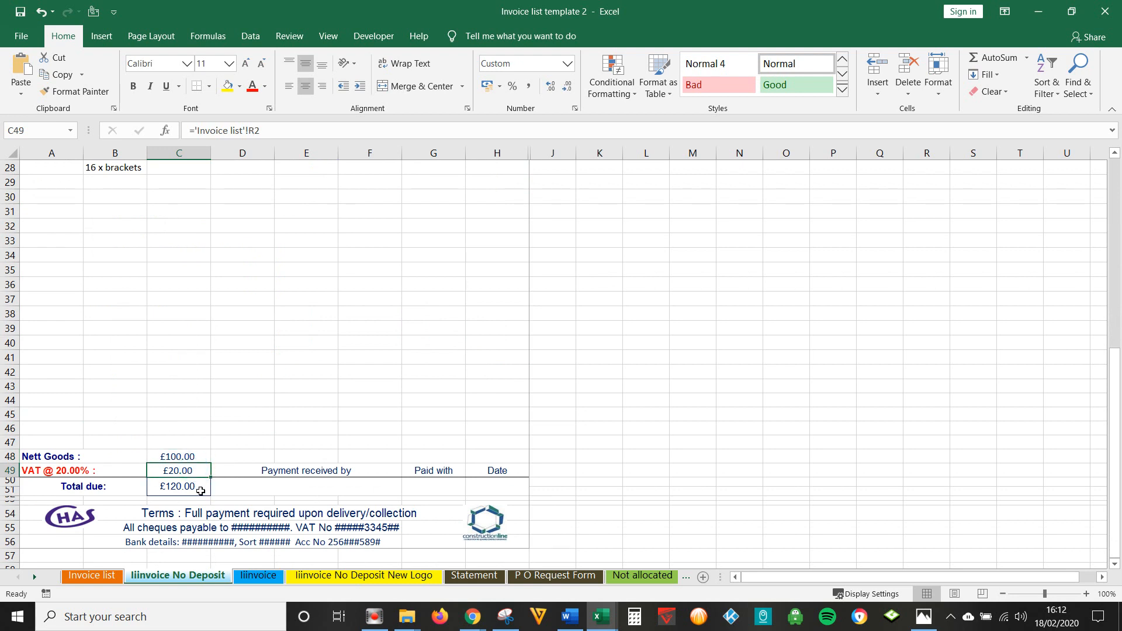
pyautogui.click(201, 491)
pyautogui.click(681, 387)
pyautogui.scroll(9, 676, 381)
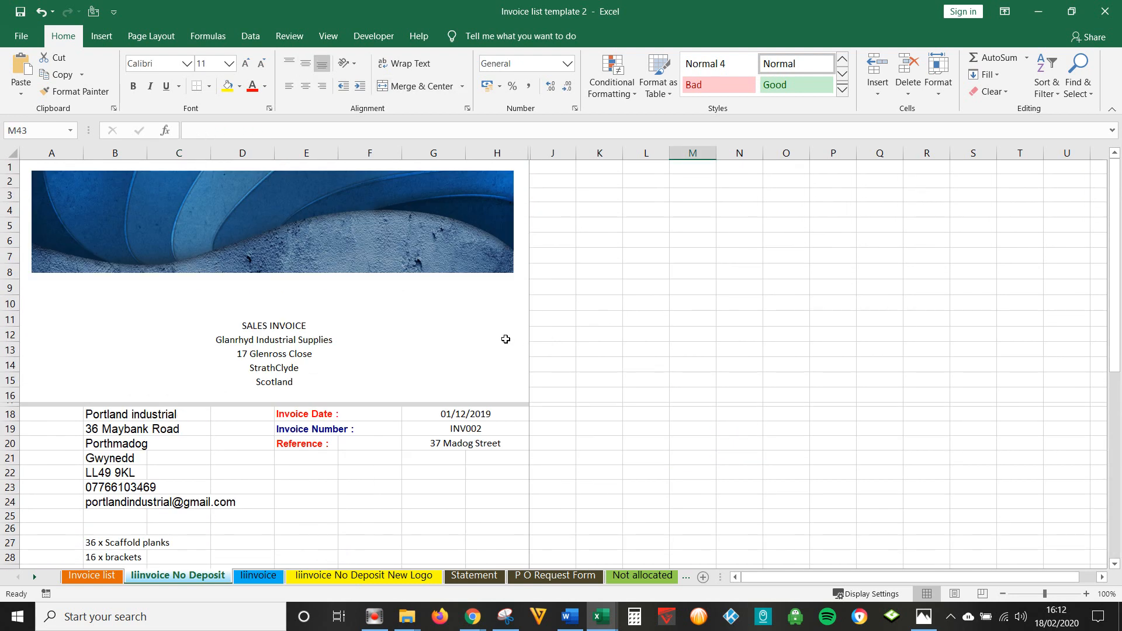
# - Select the invoice's linked cells B18:C51 plus the date, number and reference cells G18:G20
pyautogui.moveTo(124, 416); pyautogui.dragTo(175, 585)
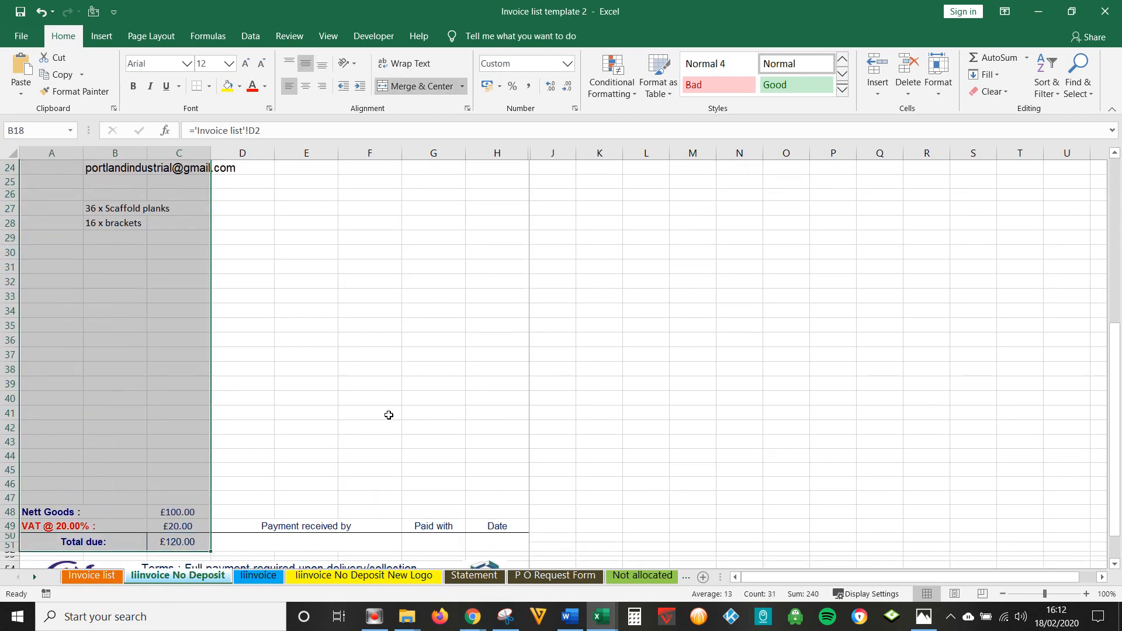
pyautogui.scroll(7, 388, 413)
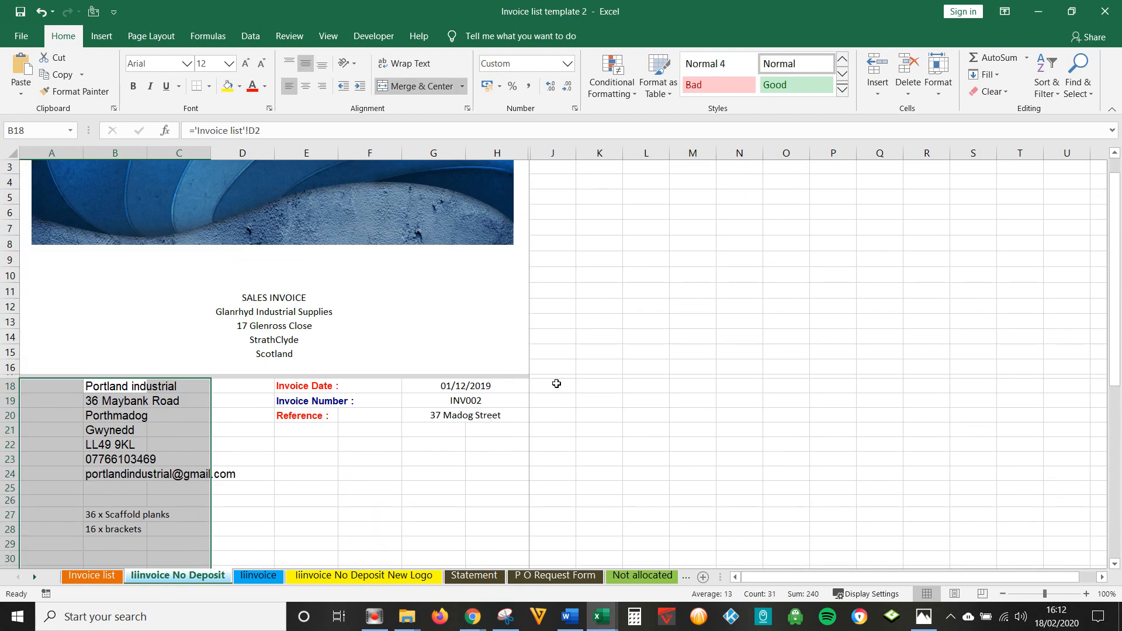
pyautogui.click(502, 389)
pyautogui.keyDown('ctrl'); pyautogui.click(524, 405); pyautogui.keyUp('ctrl')
pyautogui.keyDown('ctrl'); pyautogui.click(517, 418); pyautogui.keyUp('ctrl')
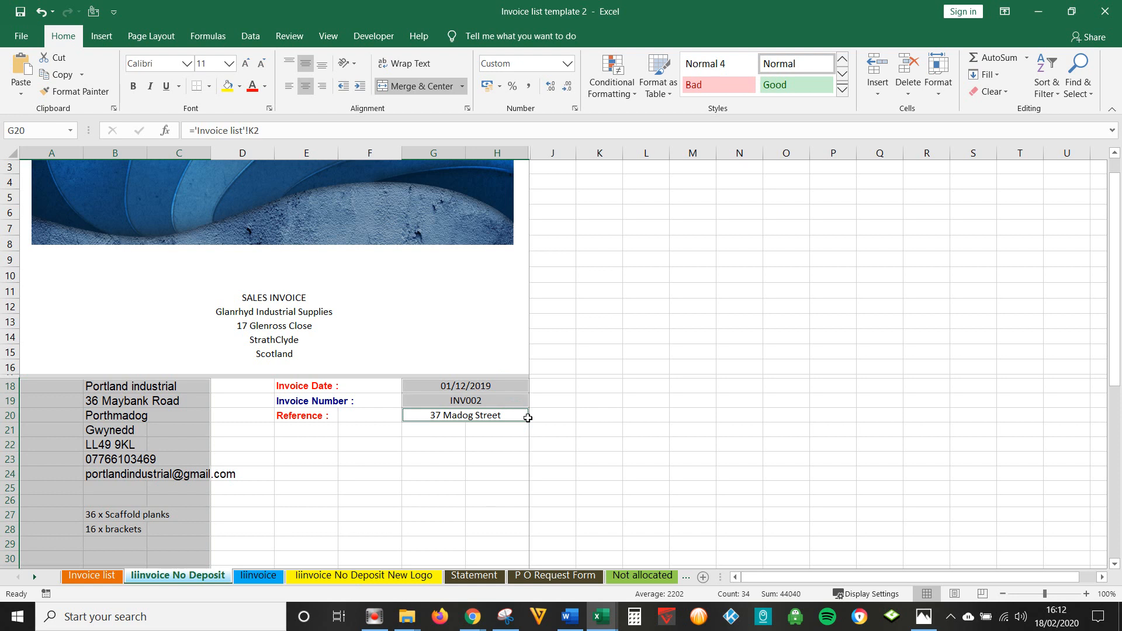
# - Replace 2 with 3 in the selected formulas, relinking the invoice to INV003 (33 replacements)
pyautogui.hotkey('ctrl', 'h')
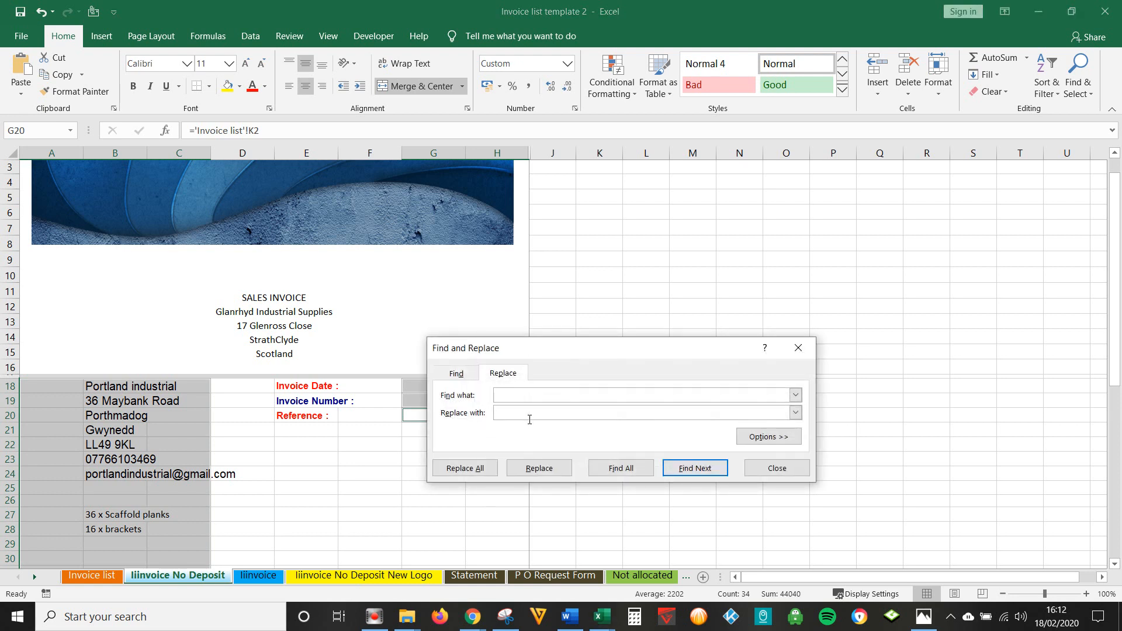
pyautogui.write('2')
pyautogui.click(530, 419)
pyautogui.write('3')
pyautogui.click(465, 468)
pyautogui.click(566, 349)
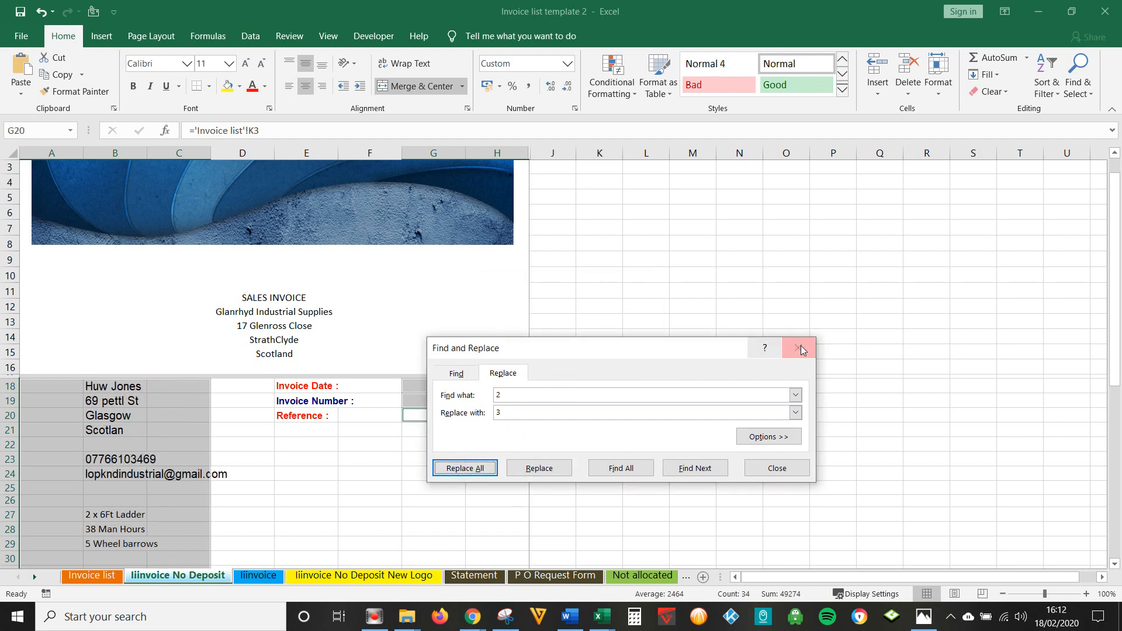
pyautogui.click(798, 349)
pyautogui.scroll(-1, 742, 393)
pyautogui.scroll(-5, 742, 393)
pyautogui.scroll(-2, 740, 392)
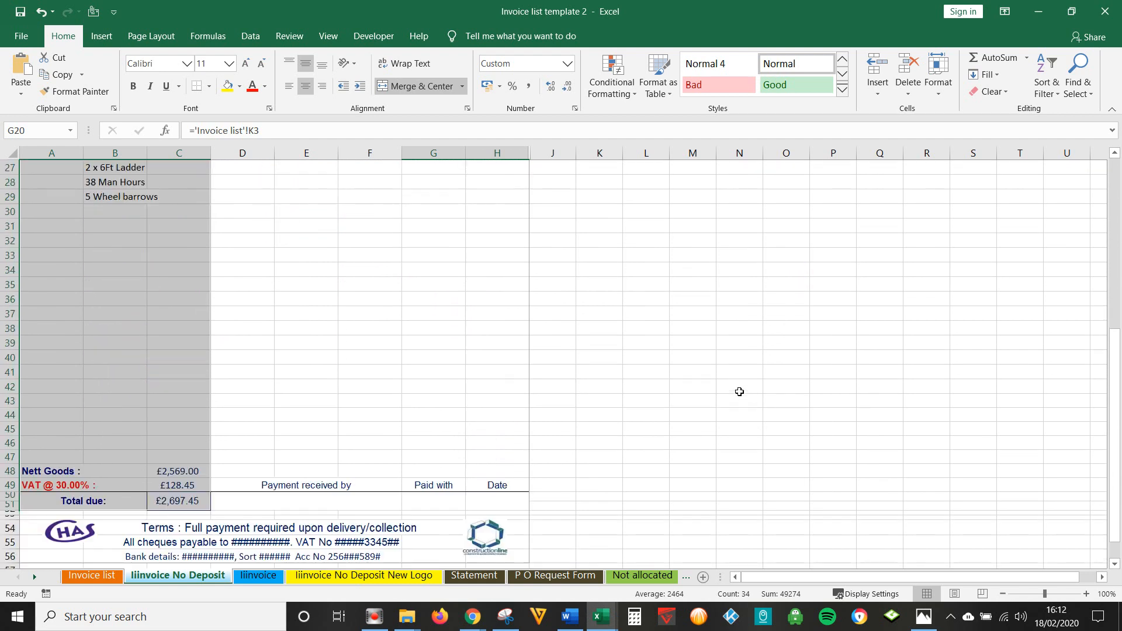
pyautogui.click(114, 577)
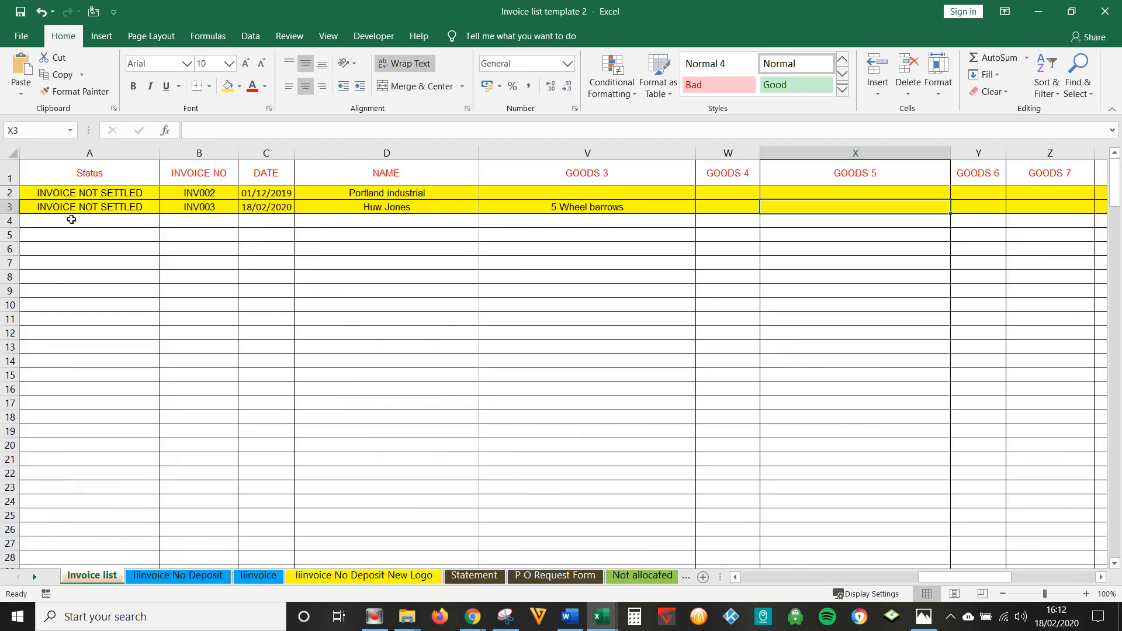
# - Fill row 4 of the Invoice list with a copy of the INV003 row
pyautogui.click(21, 227)
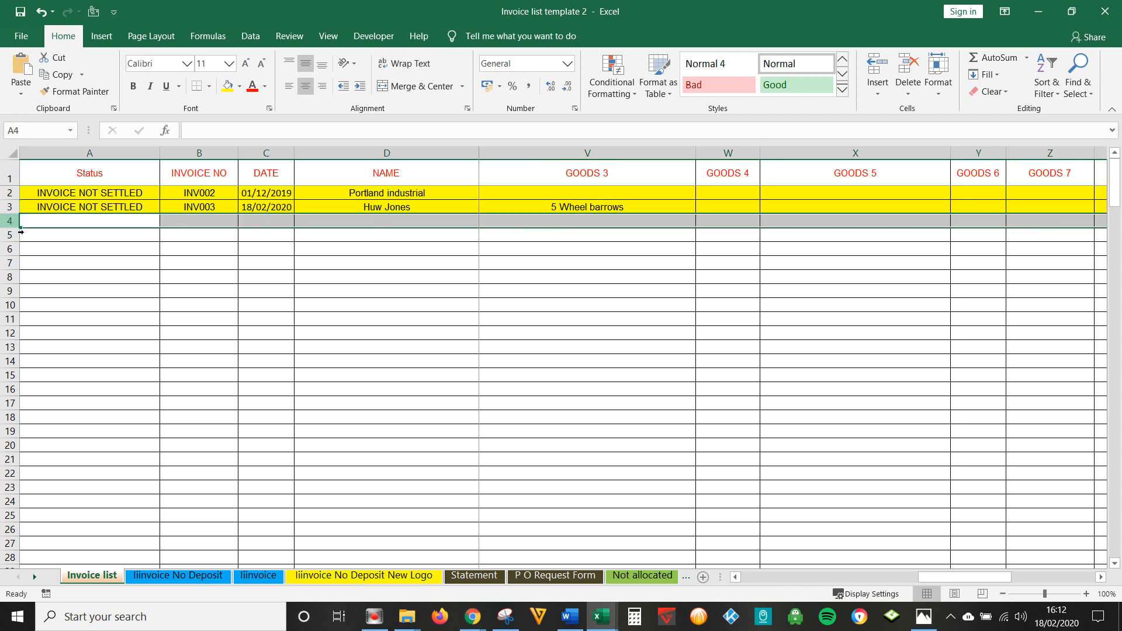
pyautogui.hotkey('ctrl', 'd')
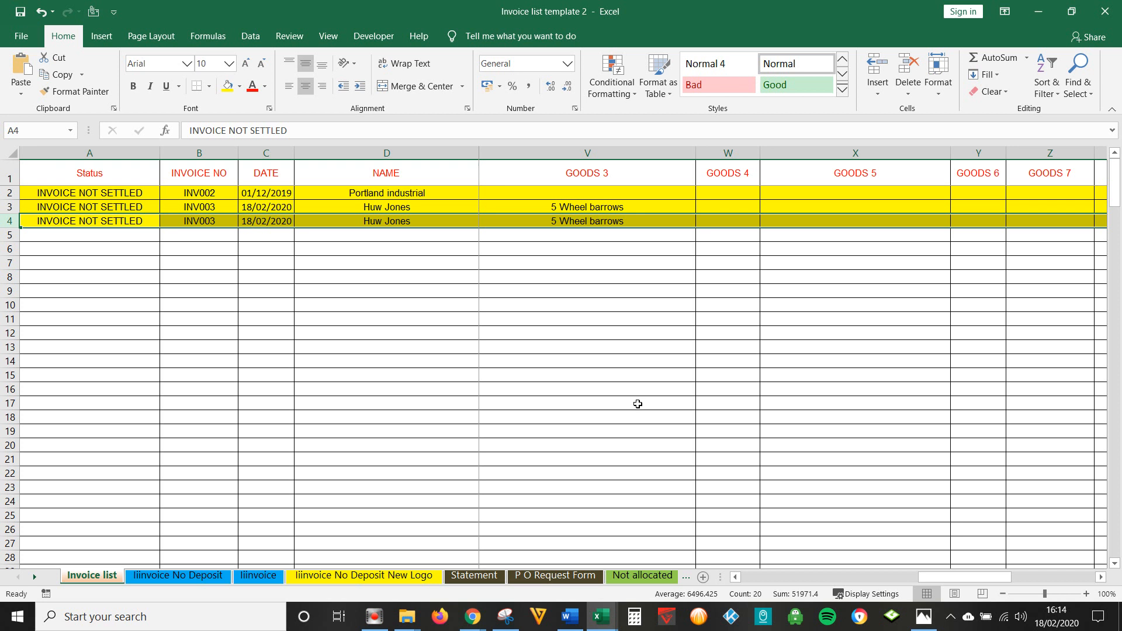
pyautogui.hotkey('alt', 'p')
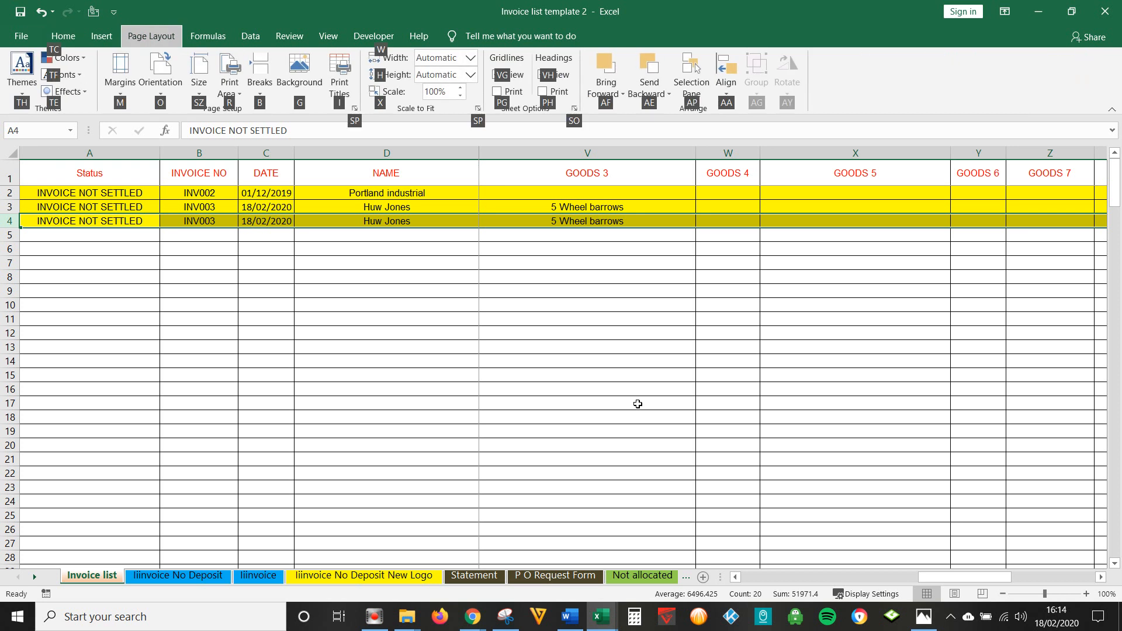